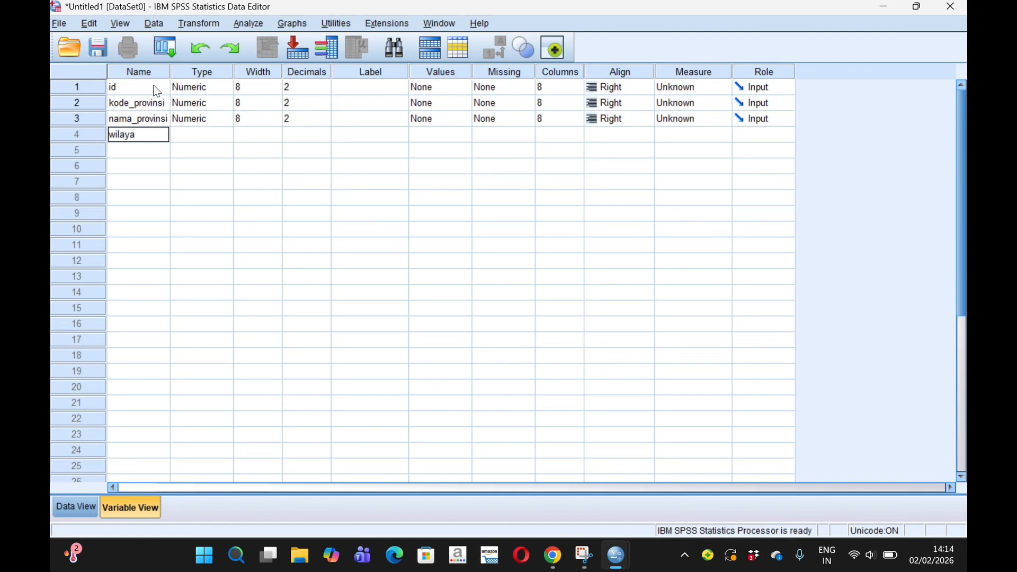
# - Complete the fourth variable's name as wilayah_pengadilan_agama and add a fifth variable named faktor_penyebab
pyautogui.write('h_pengadilan')
pyautogui.write('_')
pyautogui.write('a')
pyautogui.write('gama')
pyautogui.press('Return')
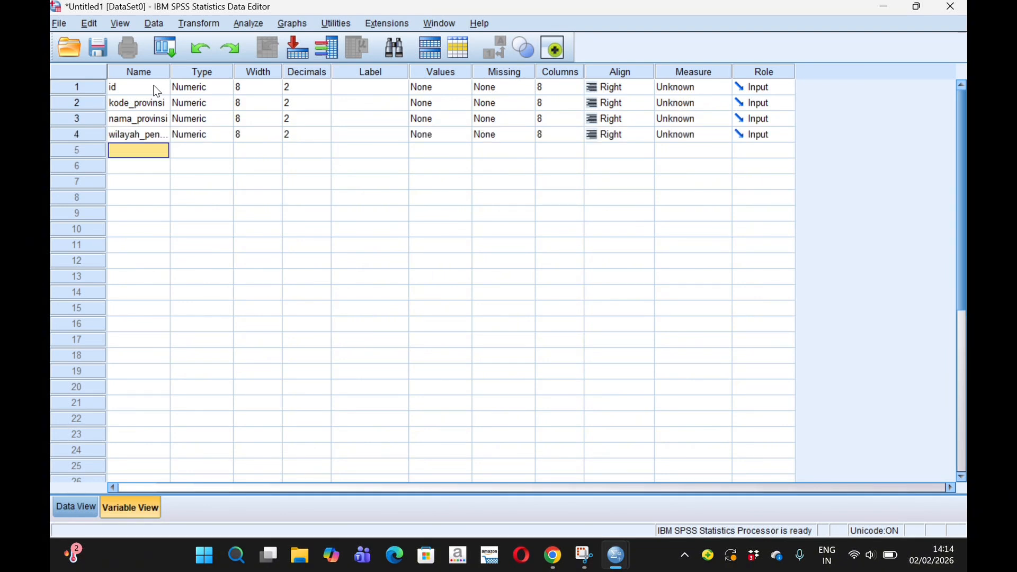
pyautogui.write('faktor_')
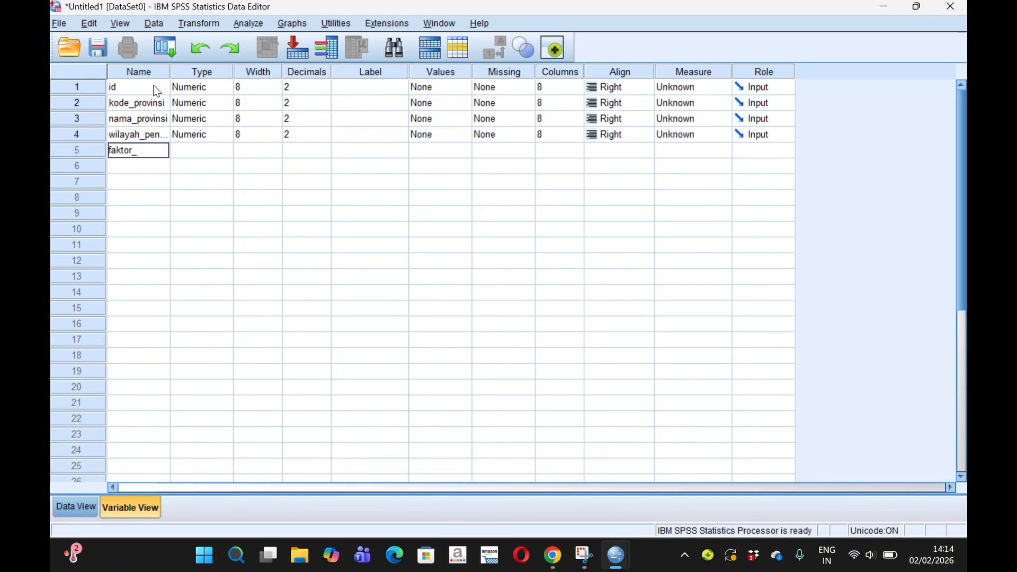
pyautogui.write('penyebab')
pyautogui.press('Return')
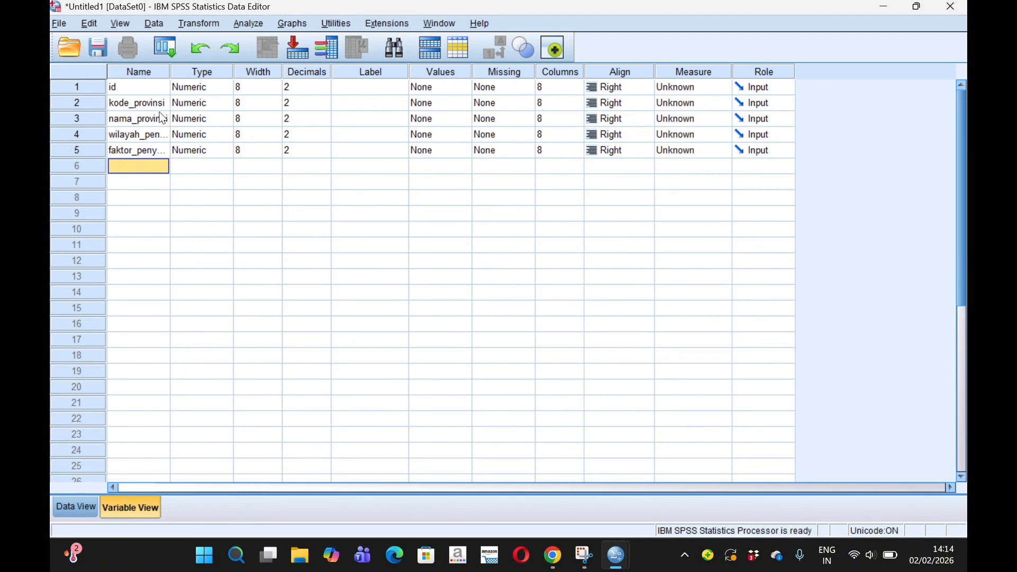
# - Add three more variables named jumlah_perceraian, satuan and tahun in rows 6 to 8
pyautogui.write('jumlah')
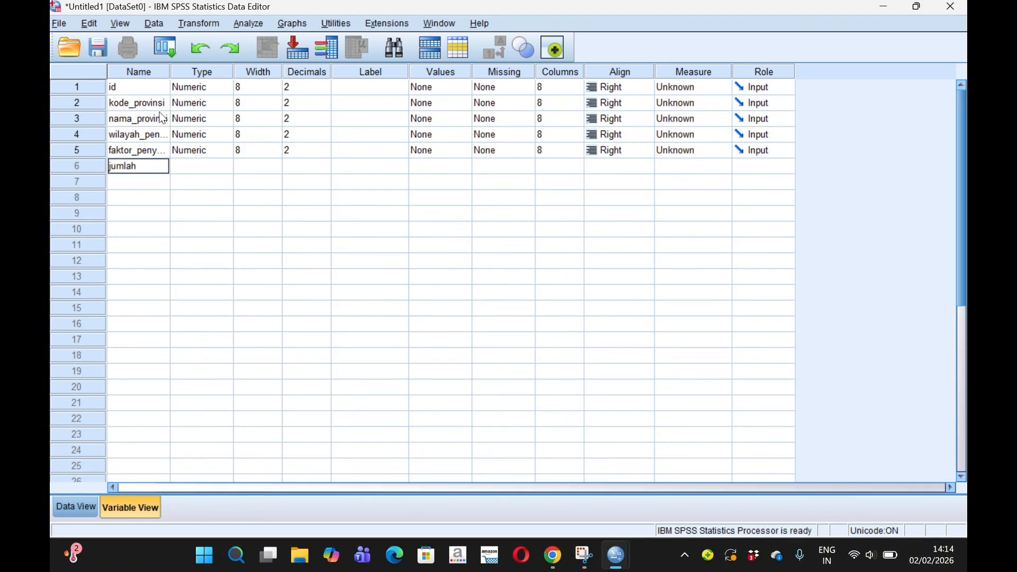
pyautogui.write('_perceraian')
pyautogui.press('Return')
pyautogui.write('satuan')
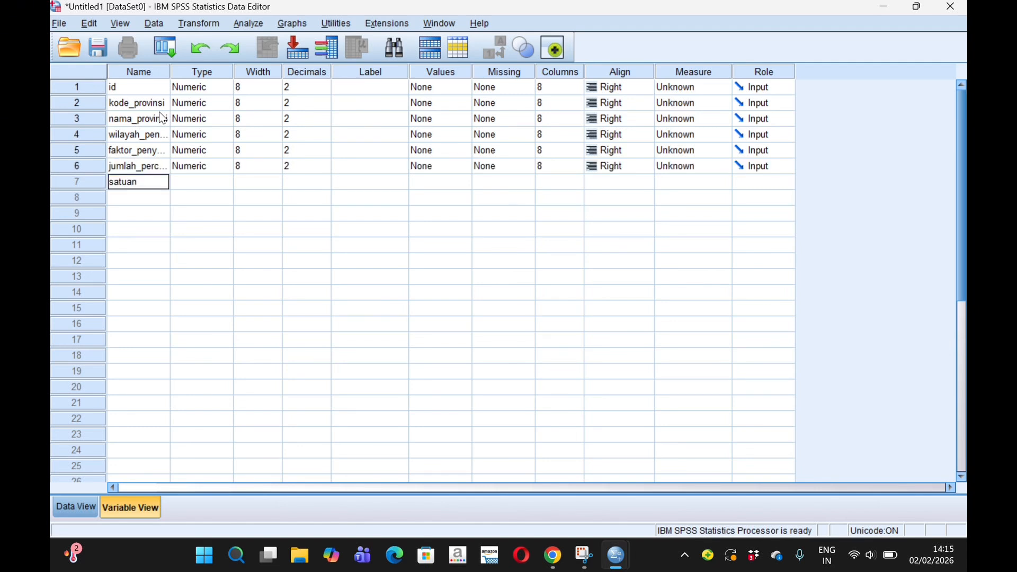
pyautogui.press('Return')
pyautogui.write('tahun')
pyautogui.press('Return')
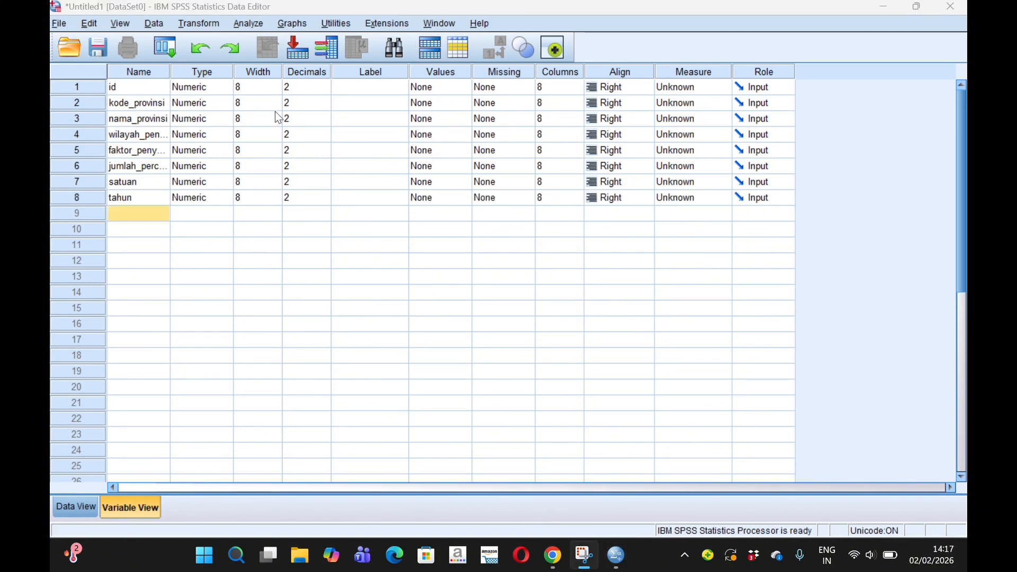
# - Change the variable type of nama_provinsi and wilayah_pengadilan_agama to String
pyautogui.click(209, 118)
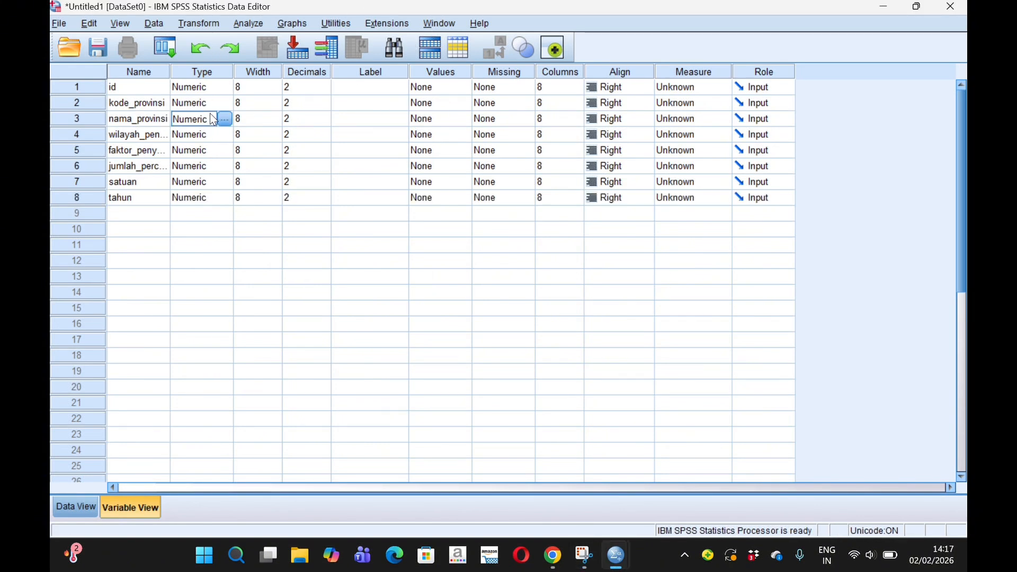
pyautogui.click(228, 118)
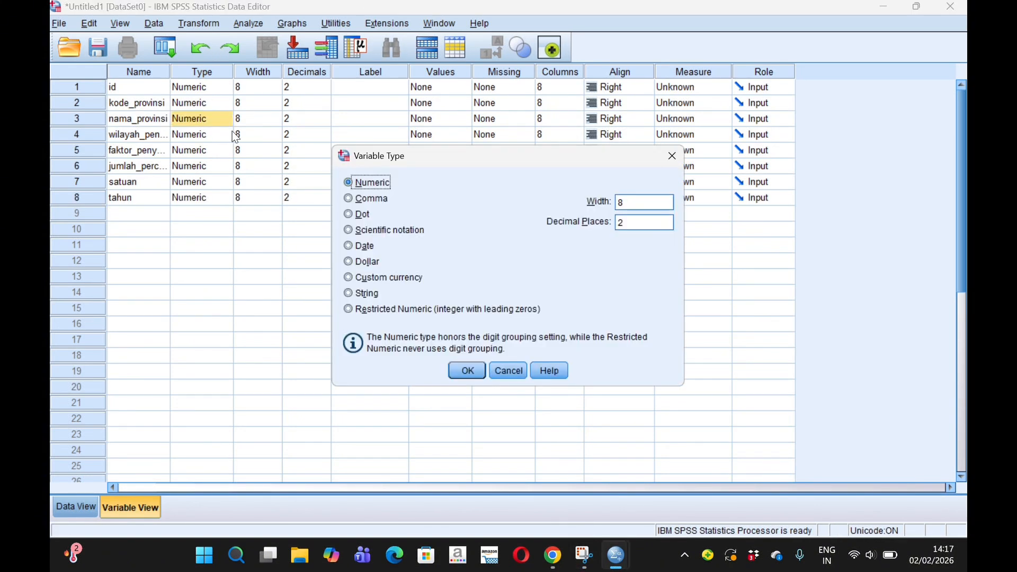
pyautogui.click(348, 293)
pyautogui.click(466, 370)
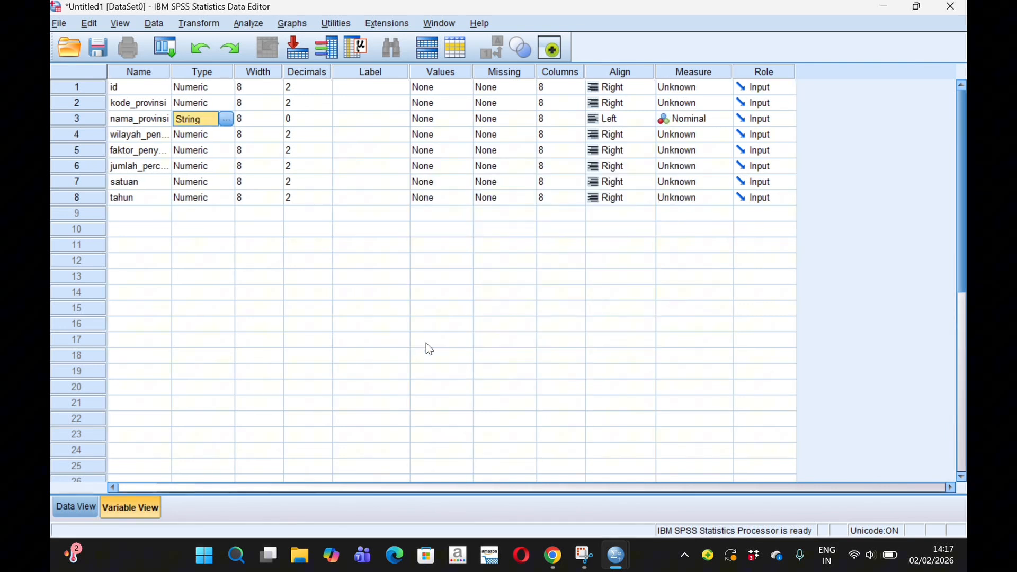
pyautogui.click(190, 132)
pyautogui.click(224, 134)
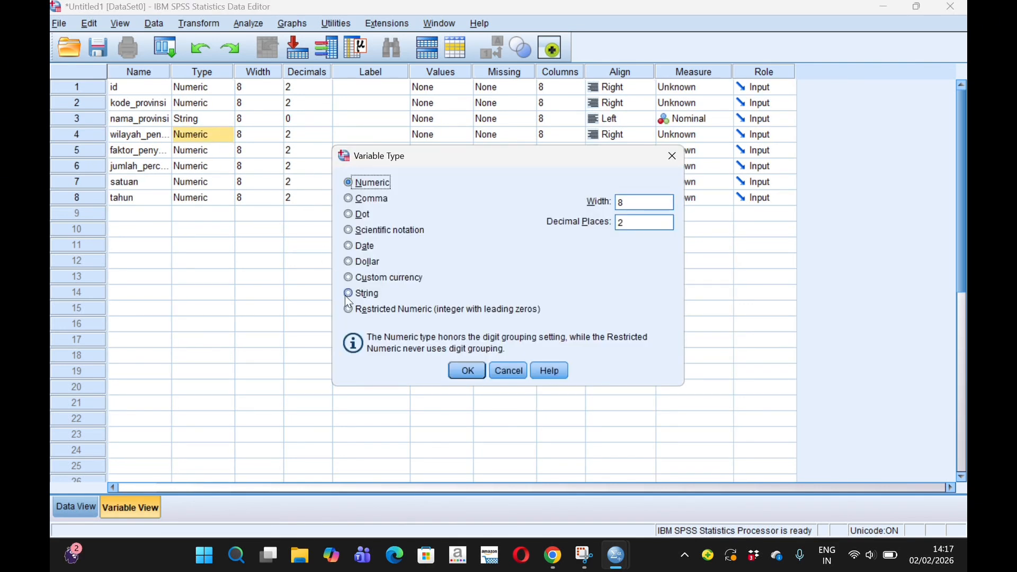
pyautogui.click(348, 292)
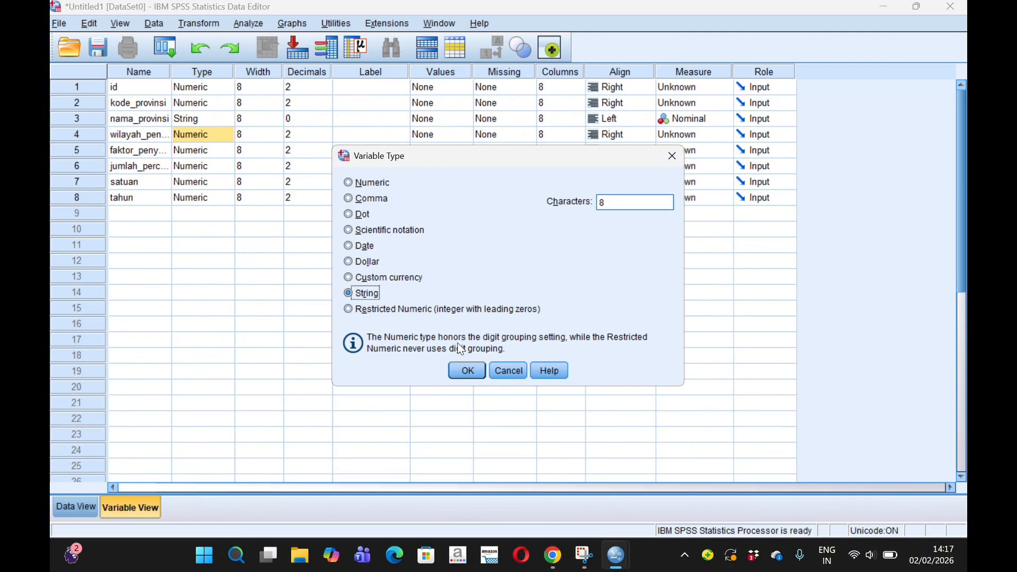
pyautogui.click(468, 371)
# - Change the variable type of faktor_penyebab and jumlah_perceraian to String
pyautogui.click(188, 151)
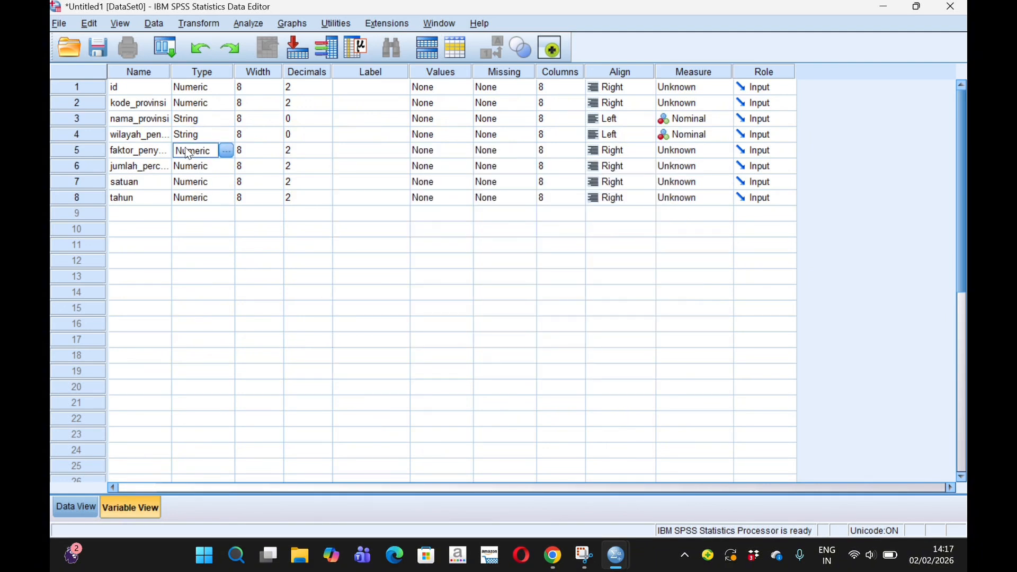
pyautogui.click(226, 152)
pyautogui.click(348, 293)
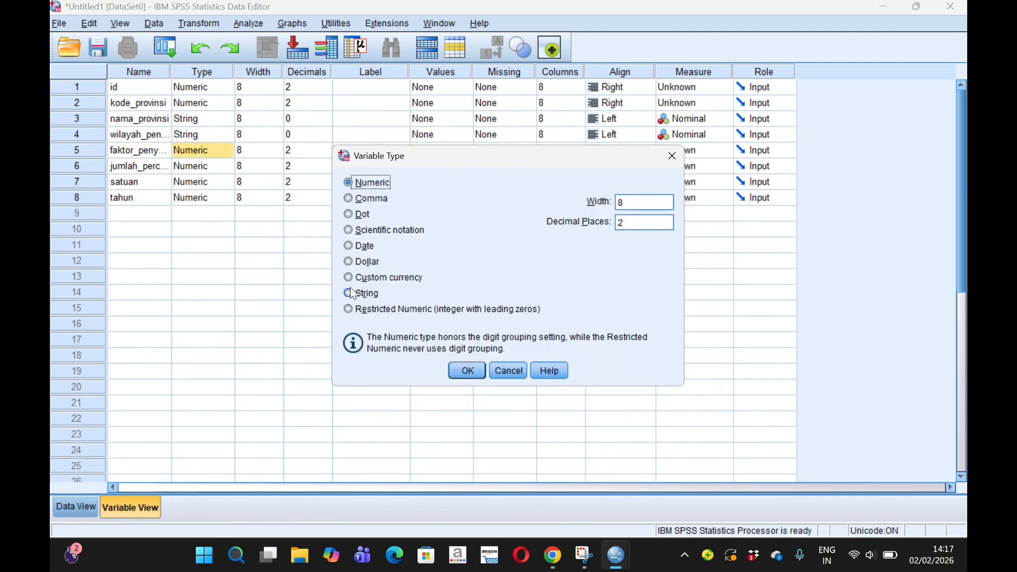
pyautogui.click(461, 371)
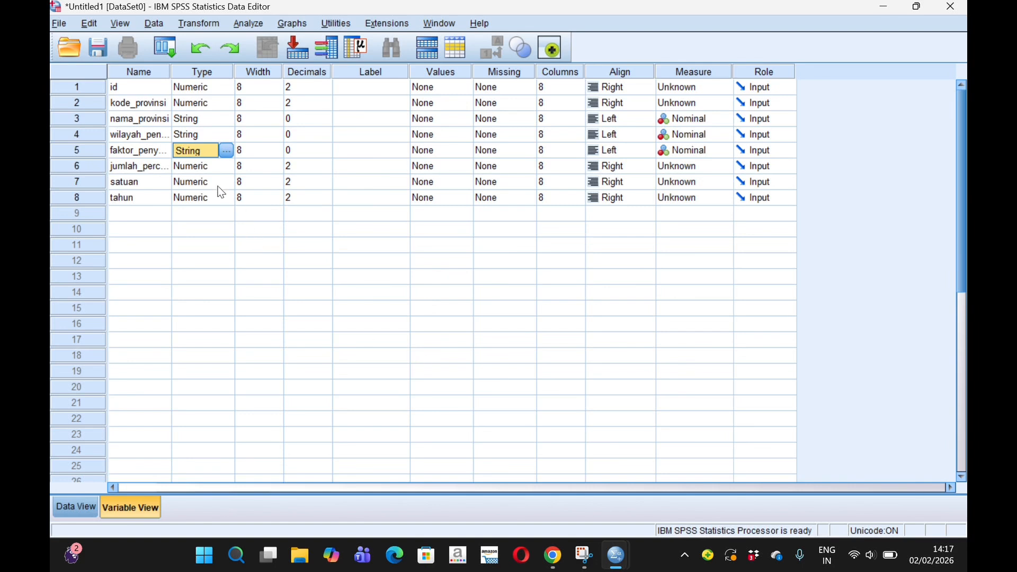
pyautogui.click(211, 166)
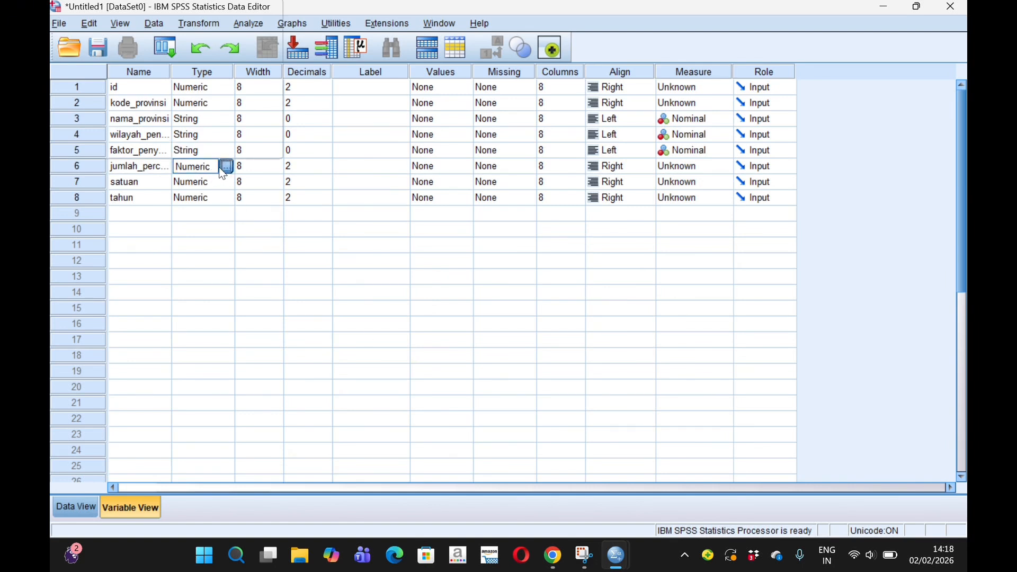
pyautogui.click(226, 167)
pyautogui.click(347, 293)
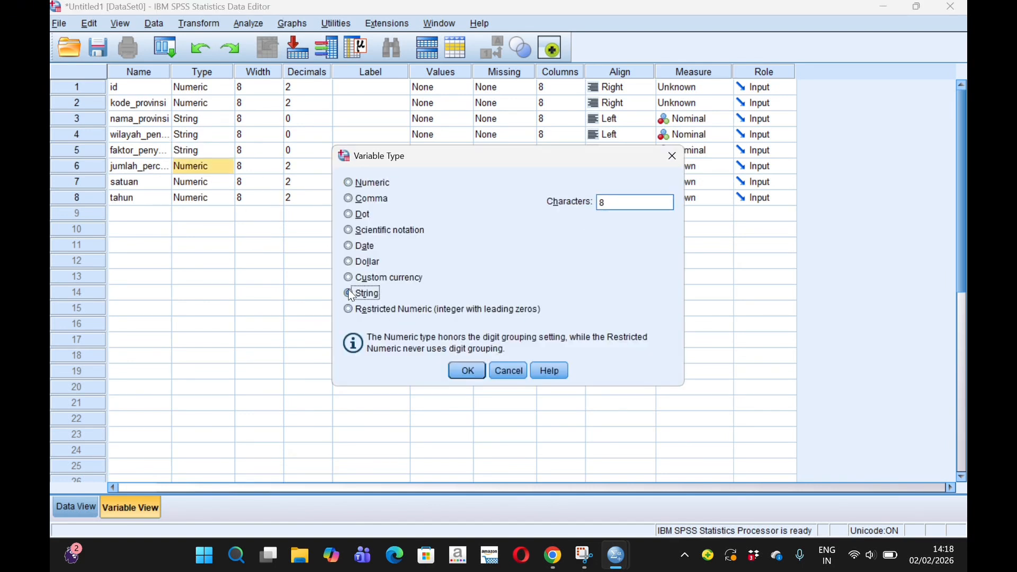
pyautogui.click(467, 370)
# - Change the variable type of satuan to String
pyautogui.click(220, 183)
pyautogui.click(226, 182)
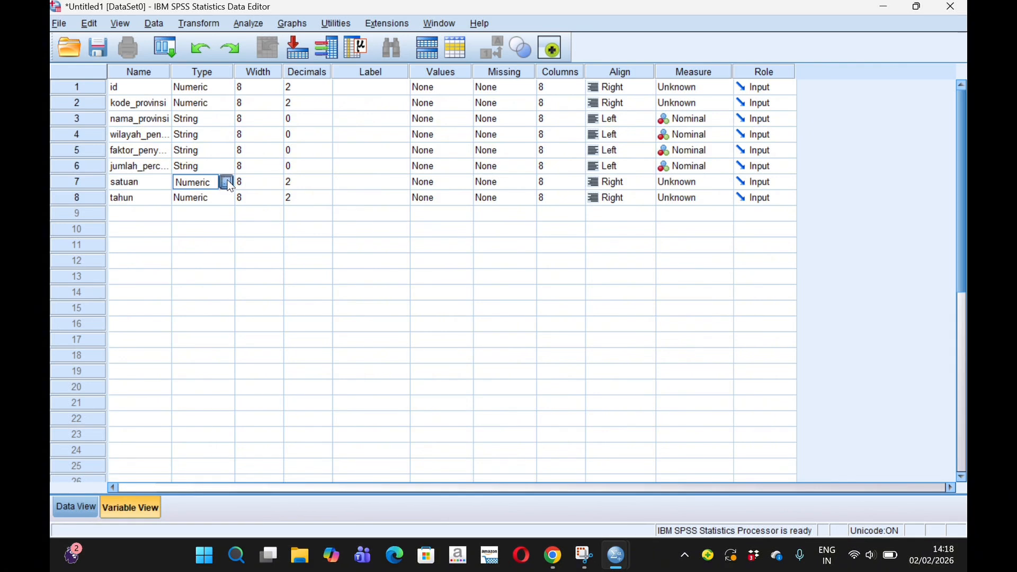
pyautogui.click(348, 293)
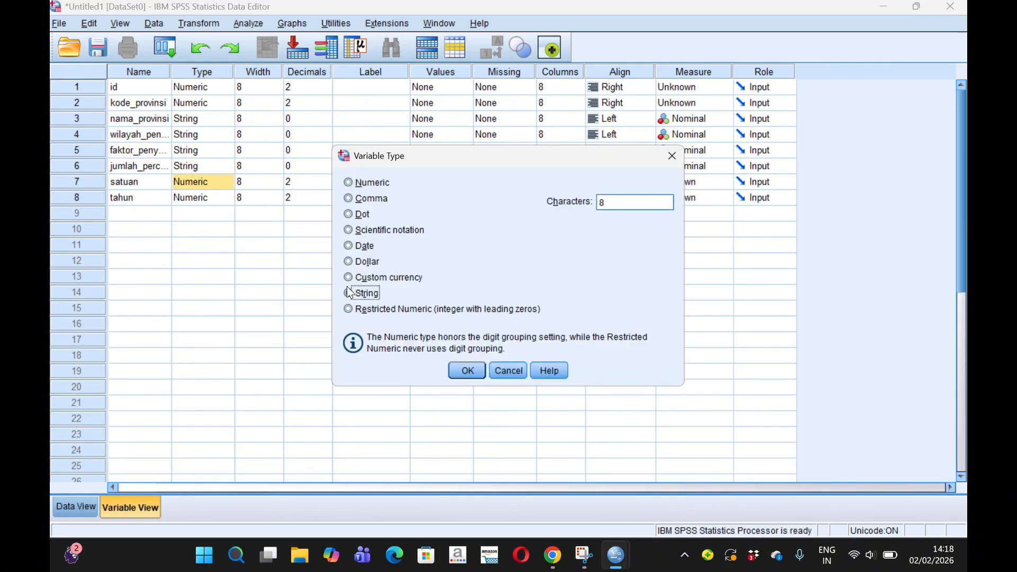
pyautogui.click(469, 373)
# - Set the decimals of the numeric variables id, kode_provinsi and tahun to 0
pyautogui.click(315, 87)
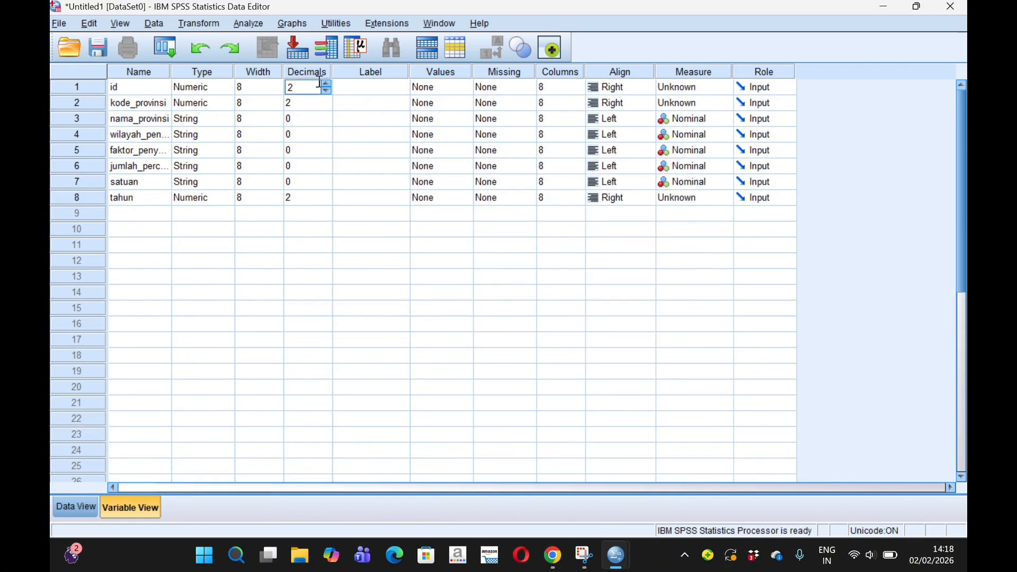
pyautogui.click(327, 90)
pyautogui.click(326, 90)
pyautogui.click(305, 106)
pyautogui.click(324, 107)
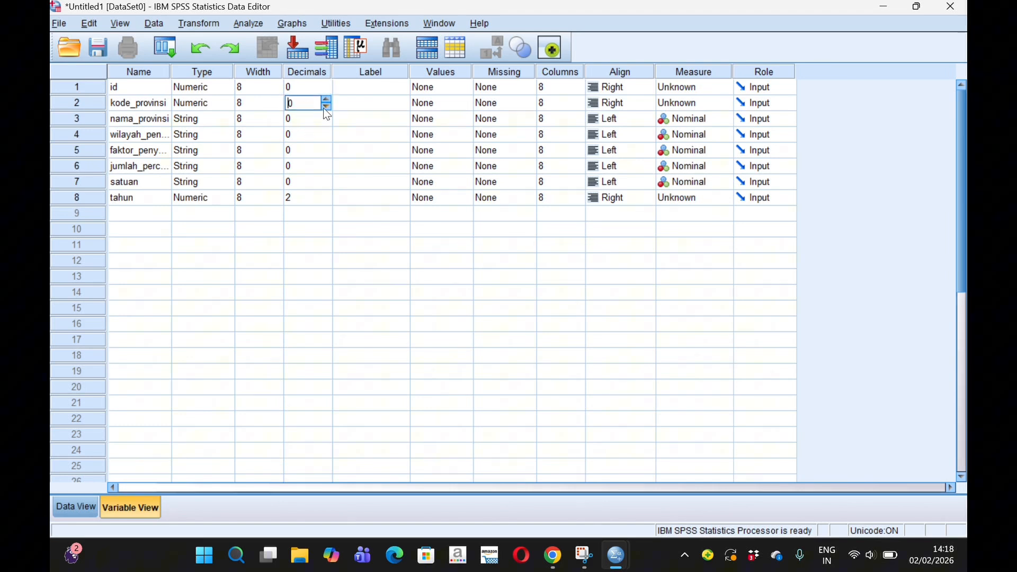
pyautogui.click(312, 198)
pyautogui.click(326, 201)
pyautogui.click(326, 202)
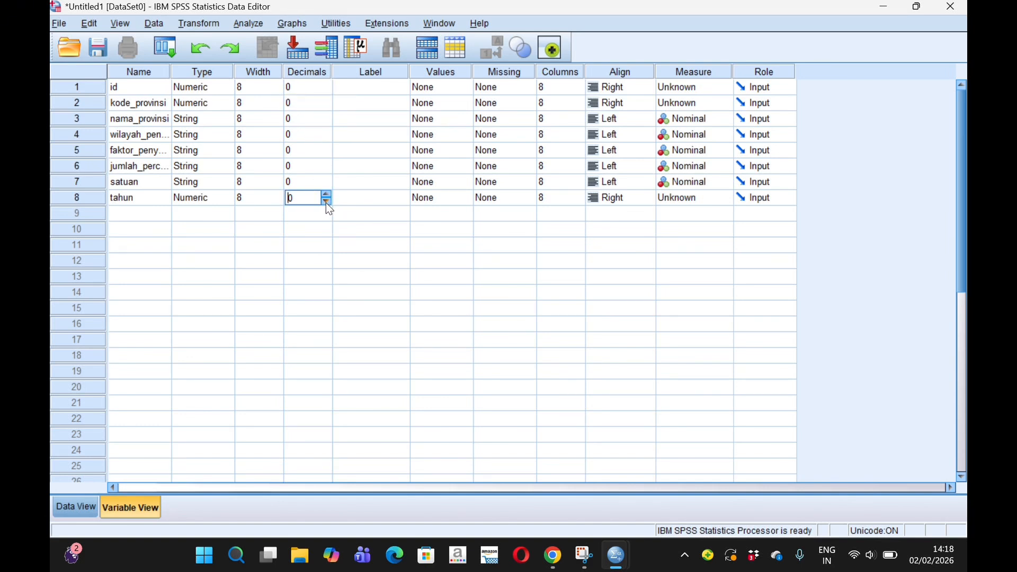
pyautogui.click(339, 245)
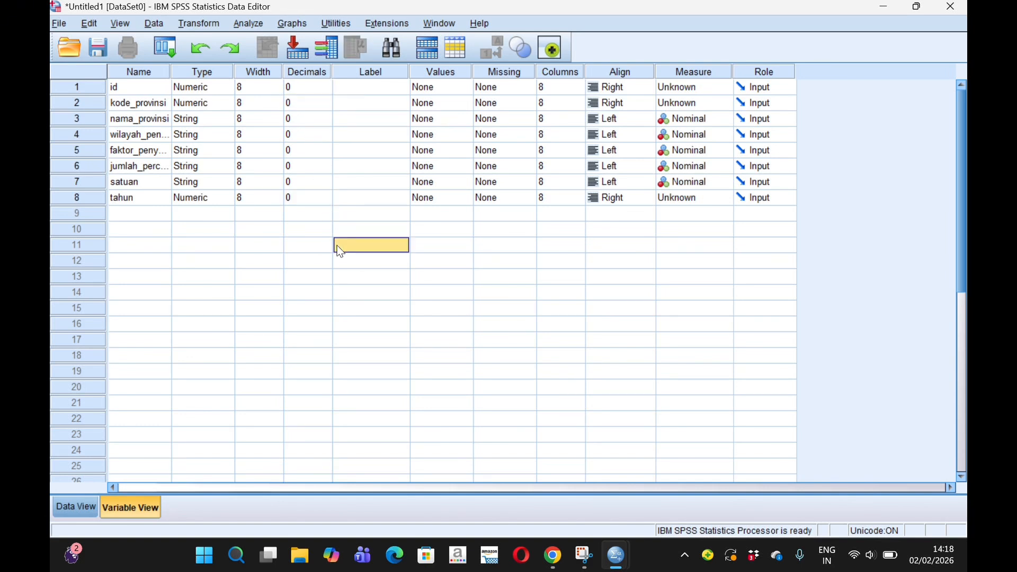
# - Show the data grid and switch to the first record of the data-perceraianxlsx spreadsheet in Chrome
pyautogui.click(76, 506)
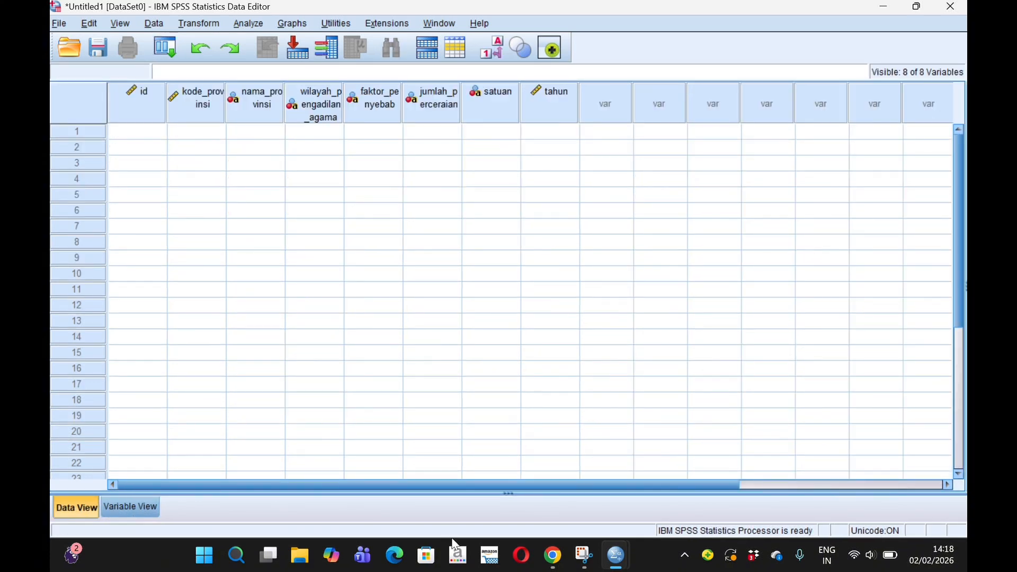
pyautogui.click(557, 560)
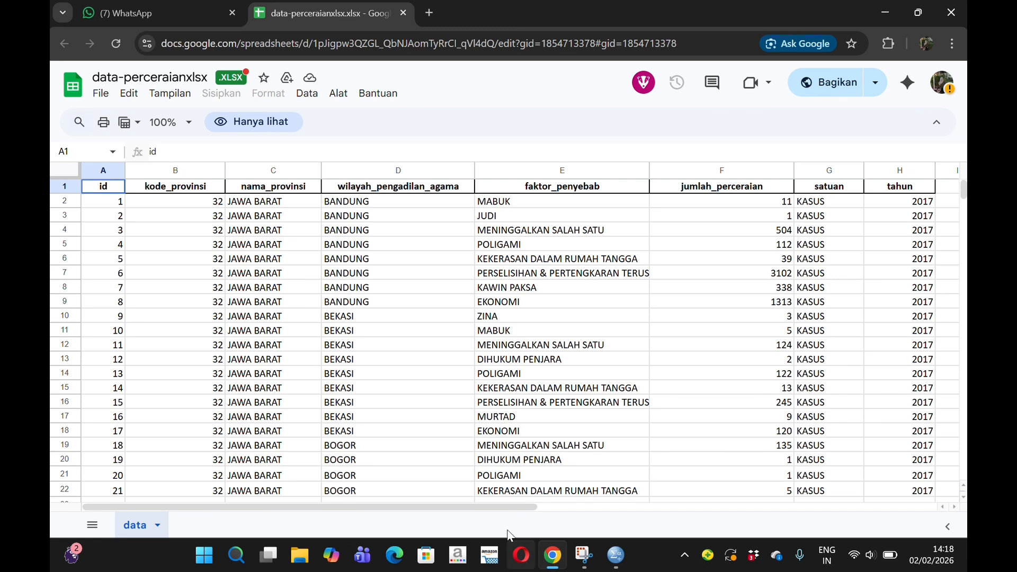
pyautogui.click(102, 202)
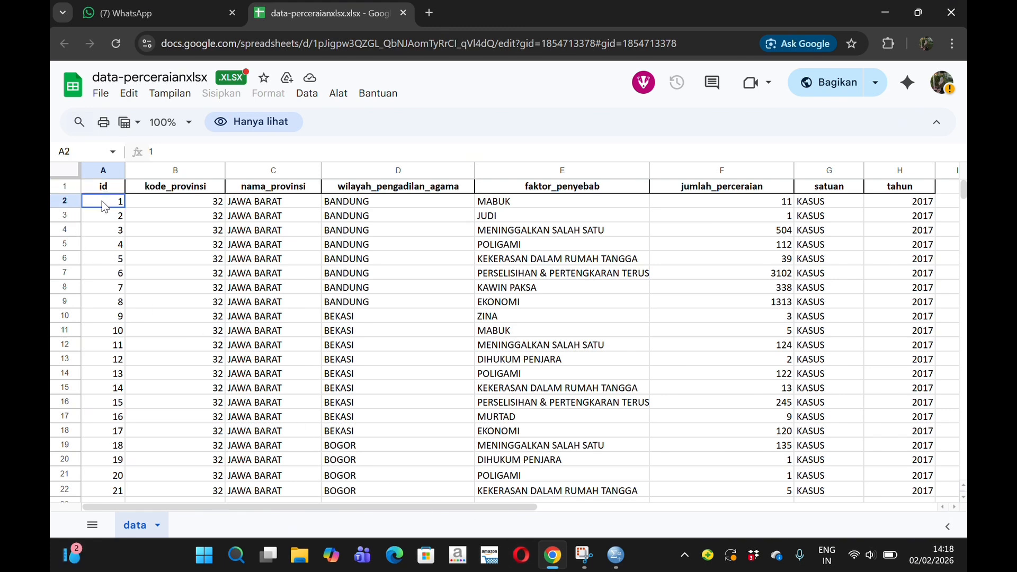
pyautogui.hotkey('ctrl', 'Right')
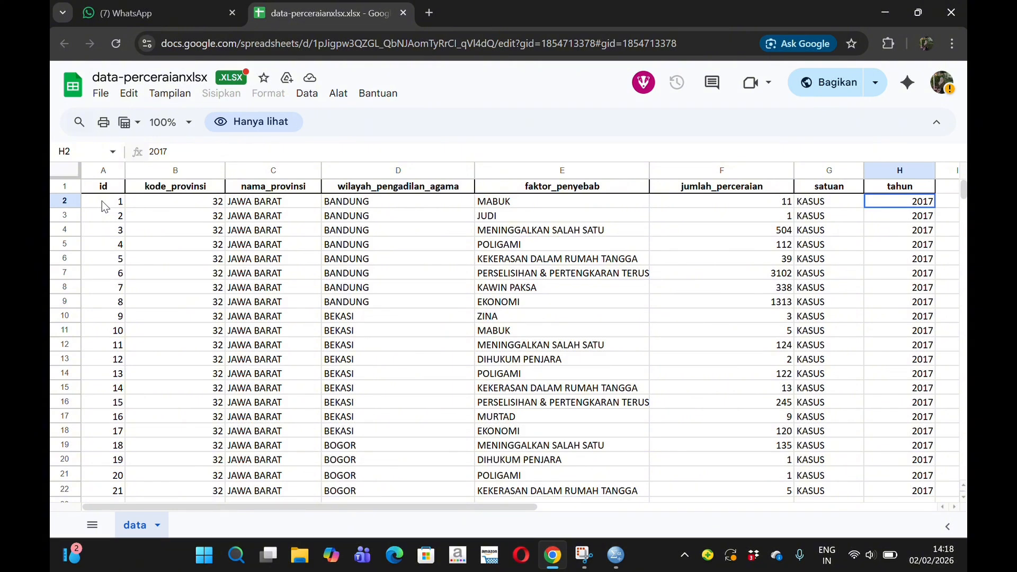
pyautogui.hotkey('ctrl', 'Left')
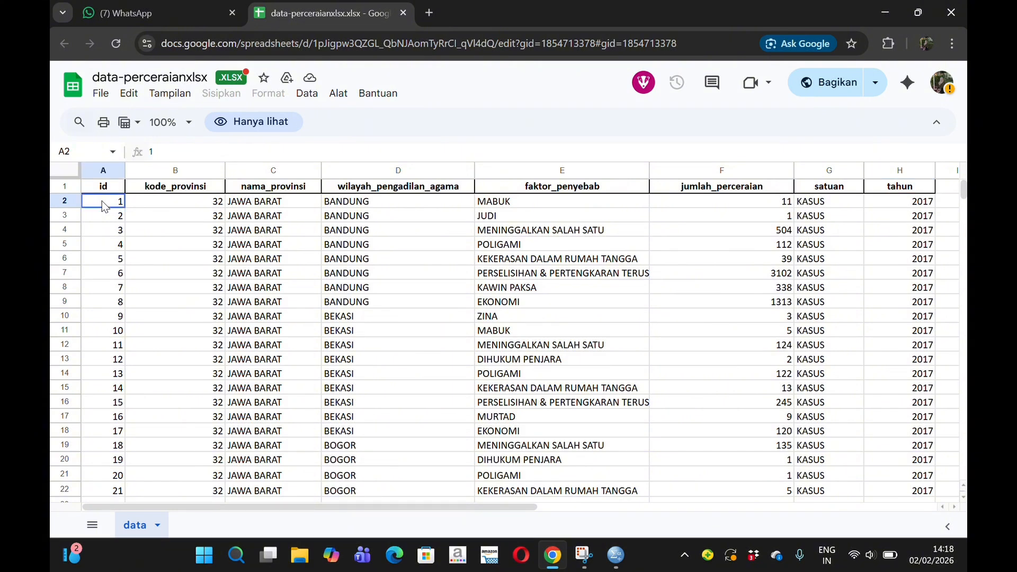
# - Copy all data records below the header row, range A2:H183, from the id column through the tahun column
pyautogui.hotkey('shift', 'Right')
pyautogui.hotkey('shift', 'Right')
pyautogui.hotkey('shift', 'Right')
pyautogui.hotkey('shift', 'Right')
pyautogui.hotkey('shift', 'Right')
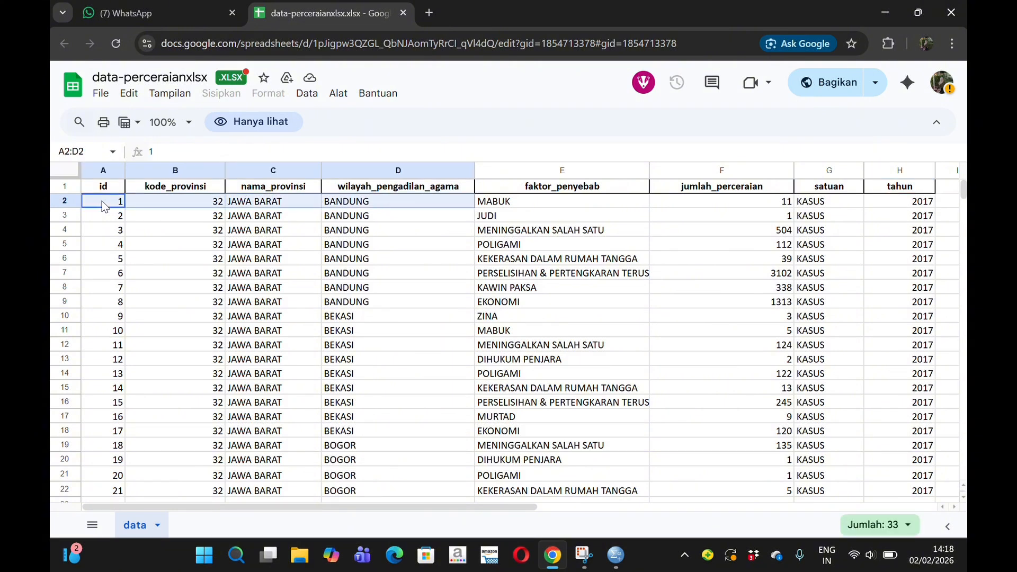
pyautogui.hotkey('shift', 'Right')
pyautogui.hotkey('shift', 'Right')
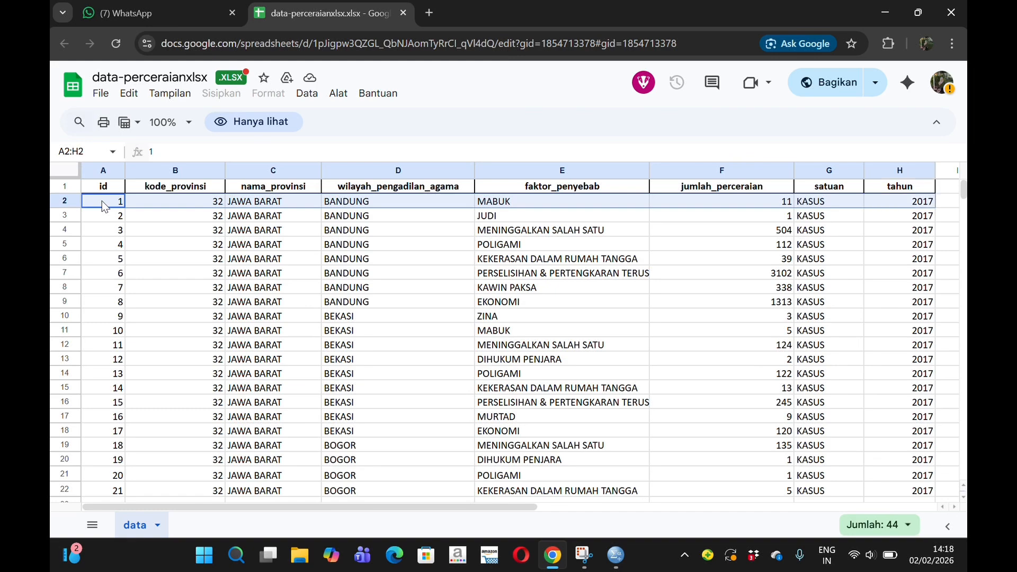
pyautogui.hotkey('shift', 'Down')
pyautogui.hotkey('shift', 'Down')
pyautogui.hotkey('shift', 'Down')
pyautogui.hotkey('shift', 'Down')
pyautogui.hotkey('shift', 'Down')
pyautogui.hotkey('shift', 'Down')
pyautogui.hotkey('shift', 'Down')
pyautogui.hotkey('shift', 'Down')
pyautogui.hotkey('shift', 'Down')
pyautogui.hotkey('shift', 'Down')
pyautogui.hotkey('shift', 'Down')
pyautogui.hotkey('shift', 'Down')
pyautogui.hotkey('shift', 'Down')
pyautogui.hotkey('shift', 'Down')
pyautogui.hotkey('shift', 'Down')
pyautogui.hotkey('shift', 'Down')
pyautogui.hotkey('shift', 'Down')
pyautogui.hotkey('shift', 'Down')
pyautogui.hotkey('shift', 'Down')
pyautogui.hotkey('shift', 'Down')
pyautogui.hotkey('shift', 'Down')
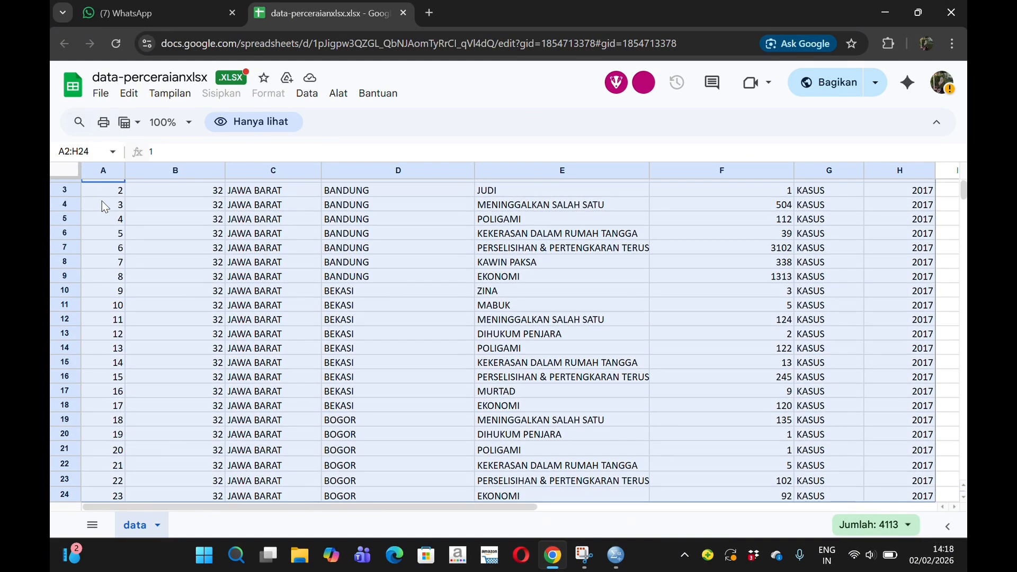
pyautogui.hotkey('shift', 'Down')
pyautogui.hotkey('shift', 'Down')
pyautogui.hotkey('shift', 'Down')
pyautogui.hotkey('shift', 'Down')
pyautogui.hotkey('shift', 'Down')
pyautogui.hotkey('shift', 'Down')
pyautogui.hotkey('shift', 'Down')
pyautogui.hotkey('shift', 'Down')
pyautogui.hotkey('shift', 'Down')
pyautogui.hotkey('shift', 'Down')
pyautogui.hotkey('shift', 'Down')
pyautogui.hotkey('shift', 'Down')
pyautogui.hotkey('shift', 'Down')
pyautogui.hotkey('shift', 'Down')
pyautogui.hotkey('shift', 'Down')
pyautogui.hotkey('shift', 'Down')
pyautogui.hotkey('shift', 'Down')
pyautogui.hotkey('shift', 'Down')
pyautogui.hotkey('shift', 'Down')
pyautogui.hotkey('shift', 'Down')
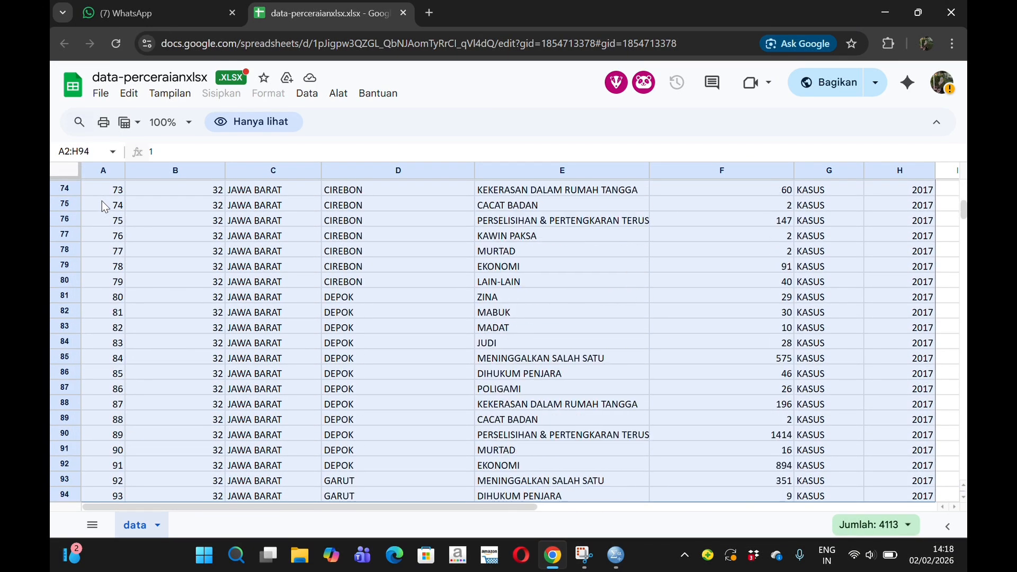
pyautogui.hotkey('shift', 'Down')
pyautogui.hotkey('shift', 'Down')
pyautogui.hotkey('shift', 'Down')
pyautogui.hotkey('shift', 'Down')
pyautogui.hotkey('shift', 'Down')
pyautogui.hotkey('shift', 'Down')
pyautogui.hotkey('shift', 'Down')
pyautogui.hotkey('shift', 'Down')
pyautogui.hotkey('shift', 'Down')
pyautogui.hotkey('shift', 'Down')
pyautogui.hotkey('shift', 'Down')
pyautogui.hotkey('shift', 'Down')
pyautogui.hotkey('shift', 'Down')
pyautogui.hotkey('shift', 'Down')
pyautogui.hotkey('shift', 'Down')
pyautogui.hotkey('shift', 'Down')
pyautogui.hotkey('shift', 'Down')
pyautogui.hotkey('shift', 'Down')
pyautogui.hotkey('shift', 'Down')
pyautogui.hotkey('shift', 'Down')
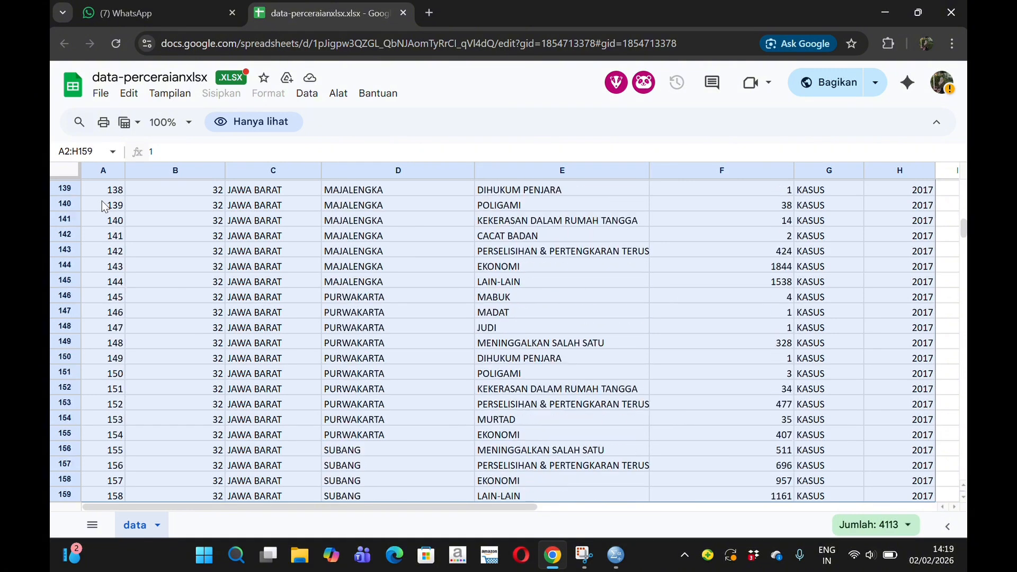
pyautogui.hotkey('shift', 'Up')
pyautogui.hotkey('shift', 'Up')
pyautogui.hotkey('shift', 'Up')
pyautogui.hotkey('shift', 'Up')
pyautogui.hotkey('shift', 'Up')
pyautogui.hotkey('shift', 'Up')
pyautogui.hotkey('shift', 'Up')
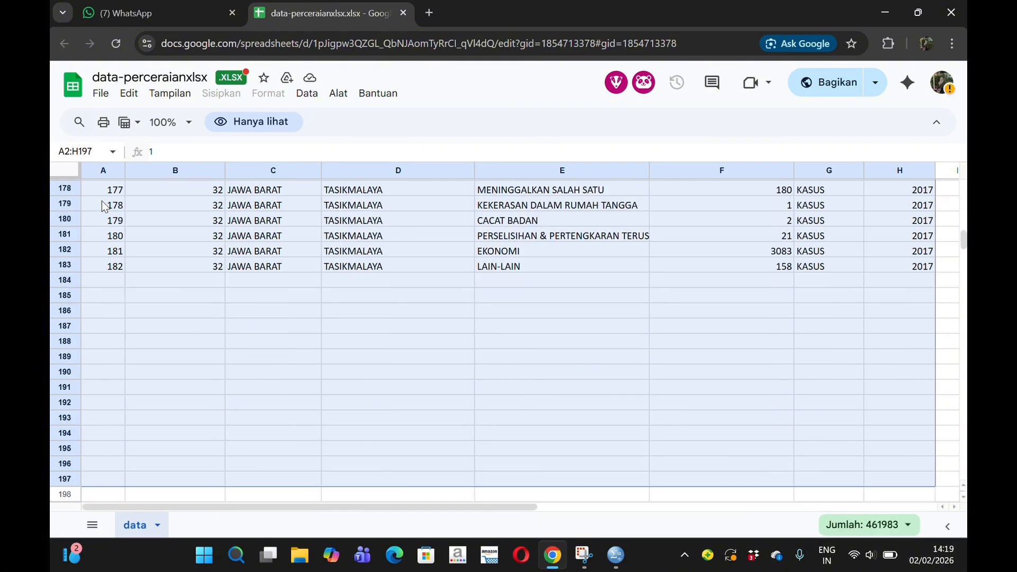
pyautogui.hotkey('shift', 'Up')
pyautogui.hotkey('shift', 'Up')
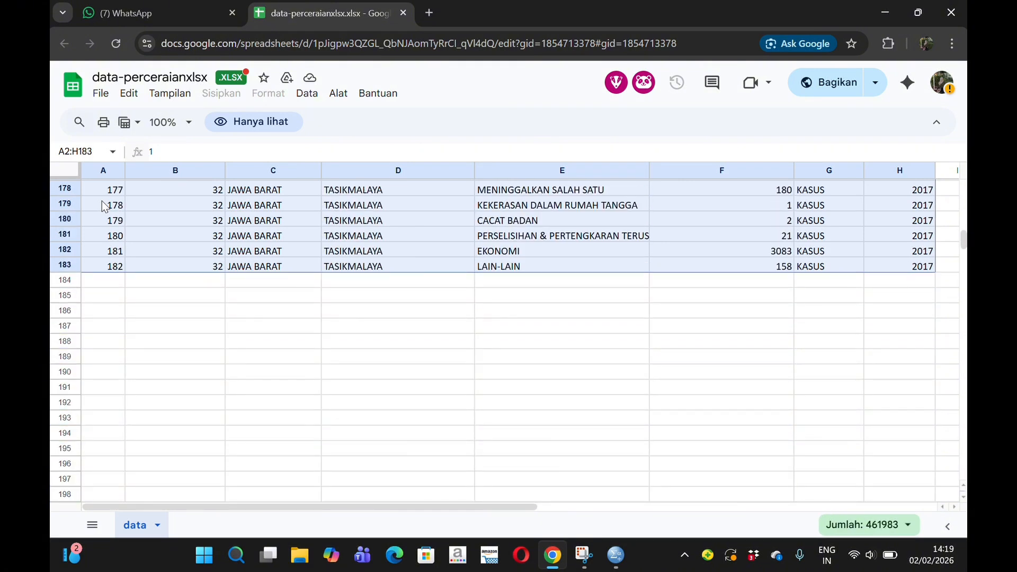
pyautogui.hotkey('ctrl', 'c')
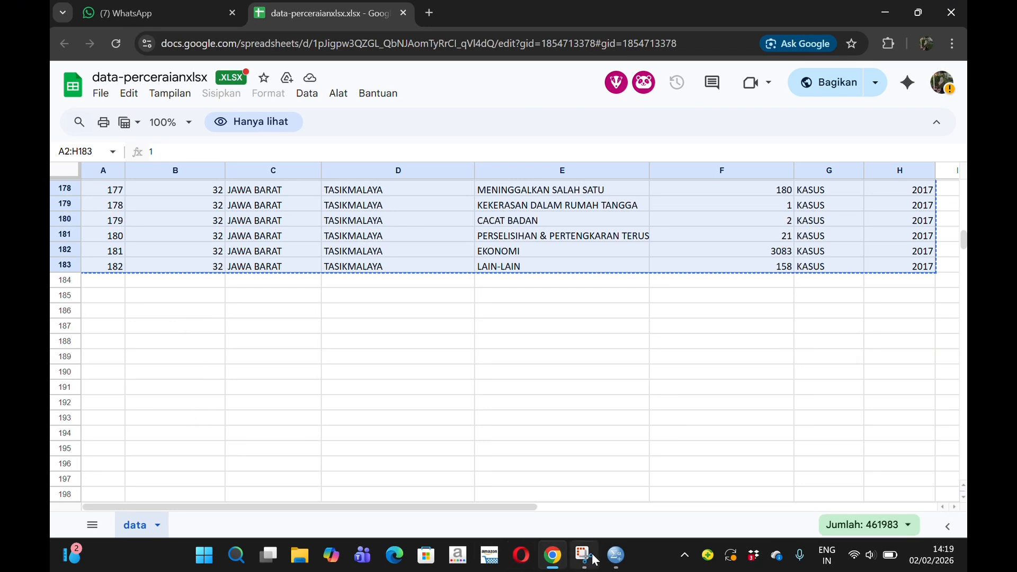
# - Switch to the SPSS data editor and paste the copied records into the data grid, starting at the first id cell
pyautogui.moveTo(593, 559)
pyautogui.click(579, 469)
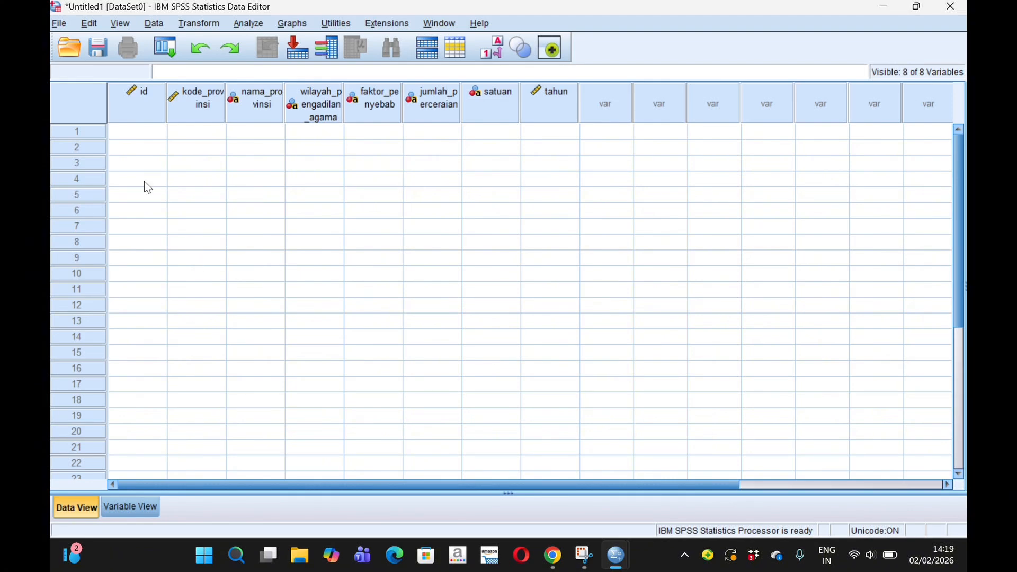
pyautogui.click(120, 131)
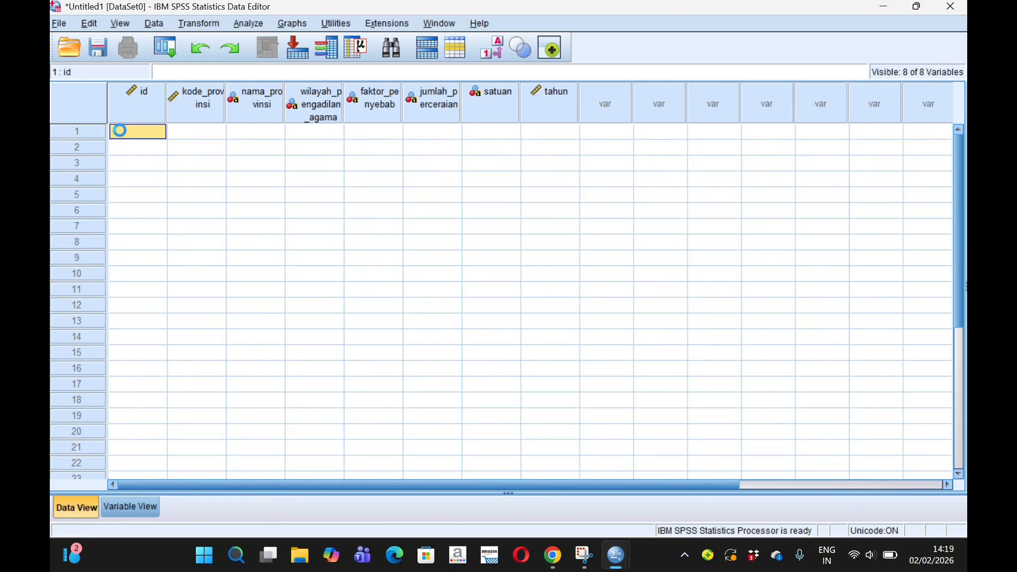
pyautogui.click(116, 511)
pyautogui.click(77, 508)
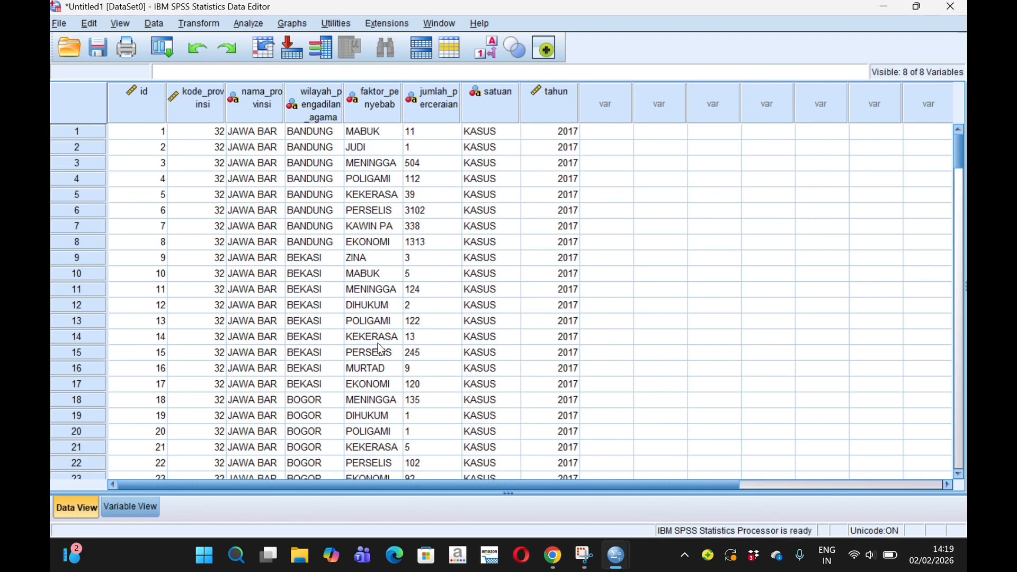
# - Start a Frequencies analysis and add all eight variables, from id through tahun, to its variable list
pyautogui.click(428, 21)
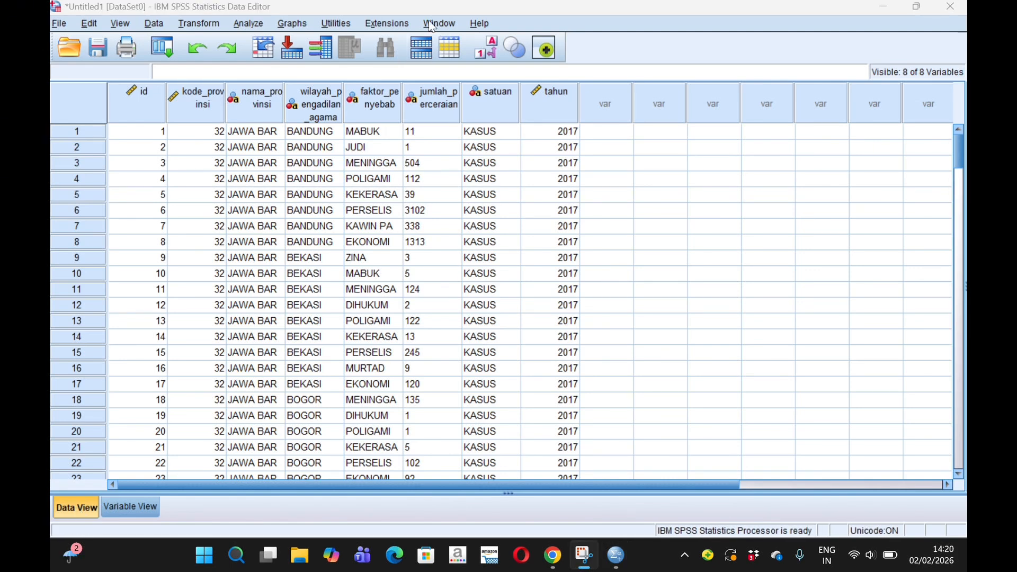
pyautogui.click(247, 23)
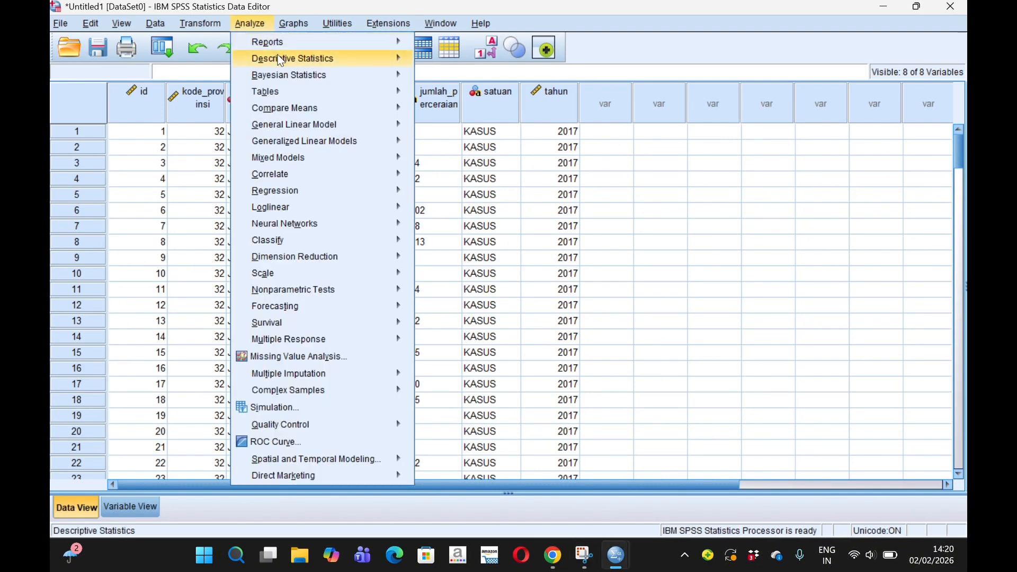
pyautogui.moveTo(371, 67)
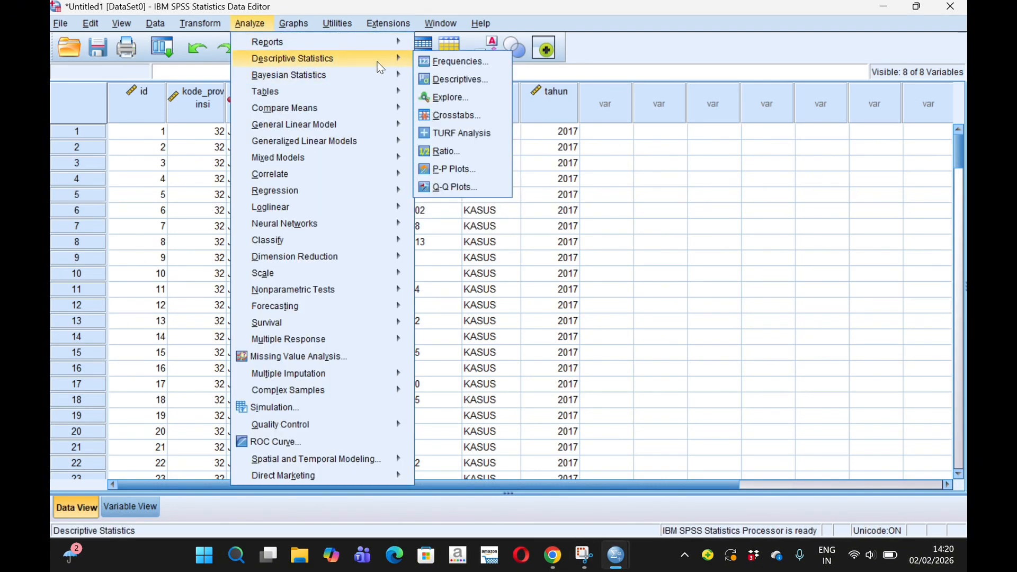
pyautogui.click(442, 64)
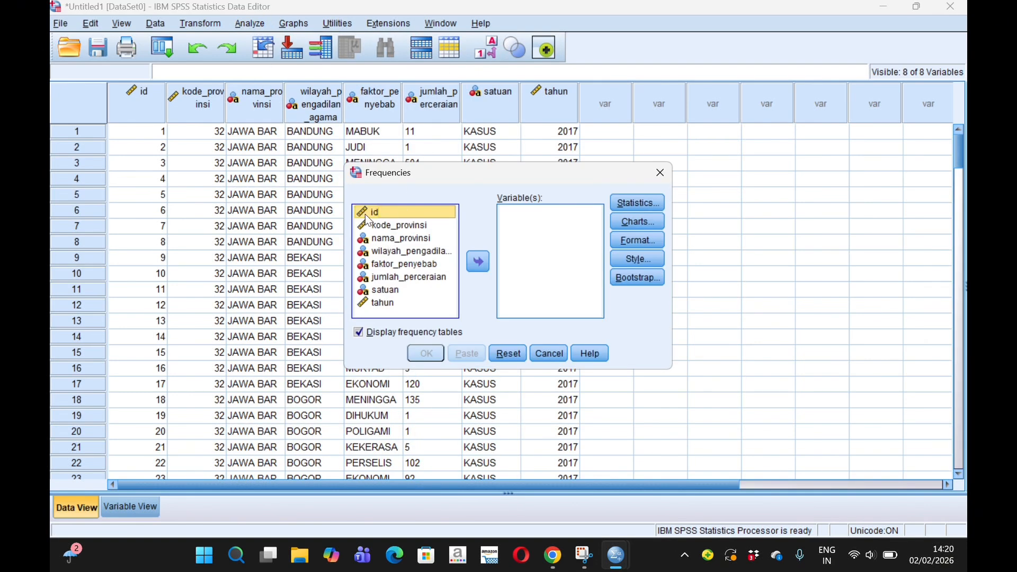
pyautogui.hotkey('ctrl', 'a')
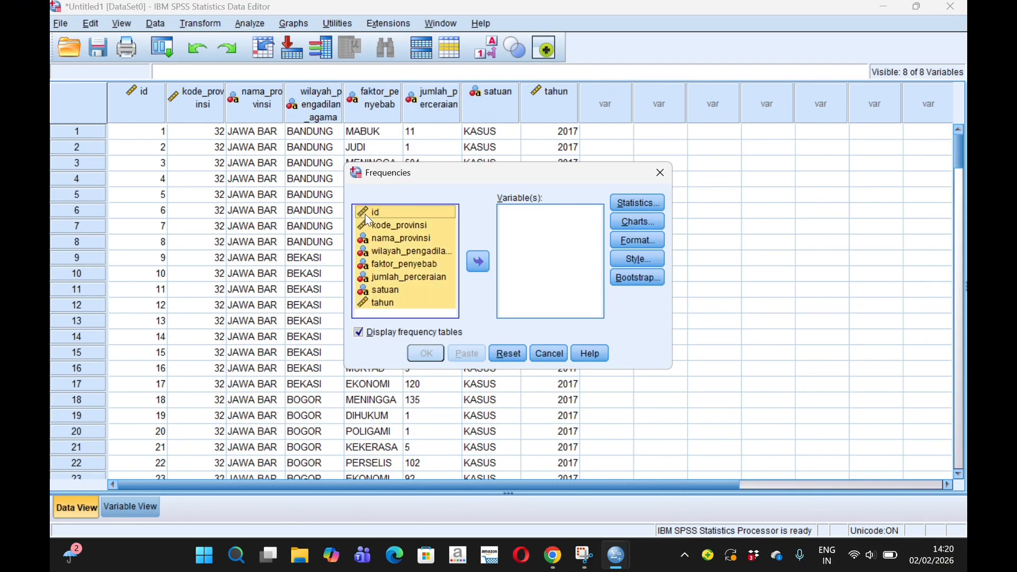
pyautogui.click(477, 261)
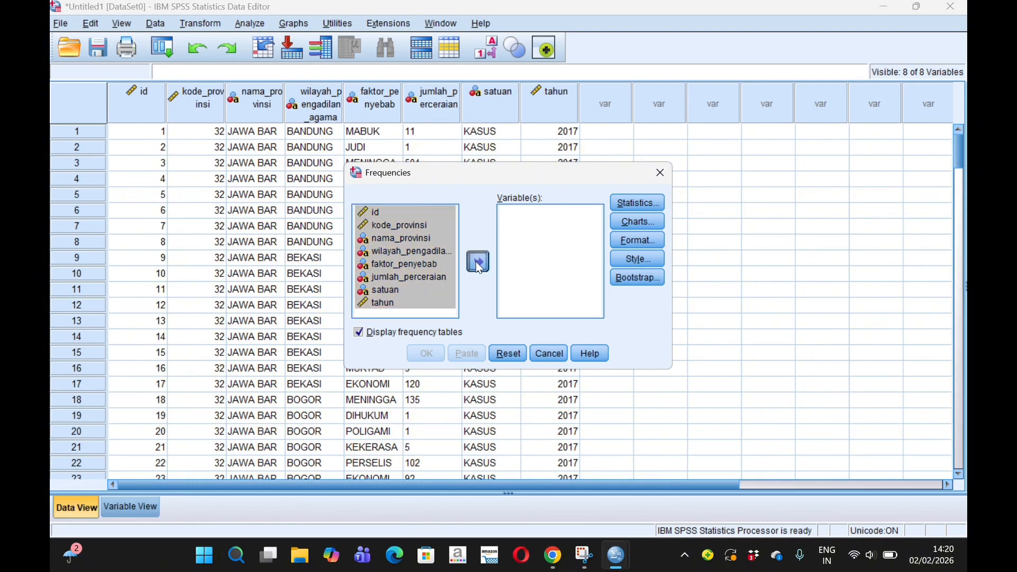
# - Include the mean, median, mode and sum as central tendency statistics in the Frequencies analysis
pyautogui.click(638, 200)
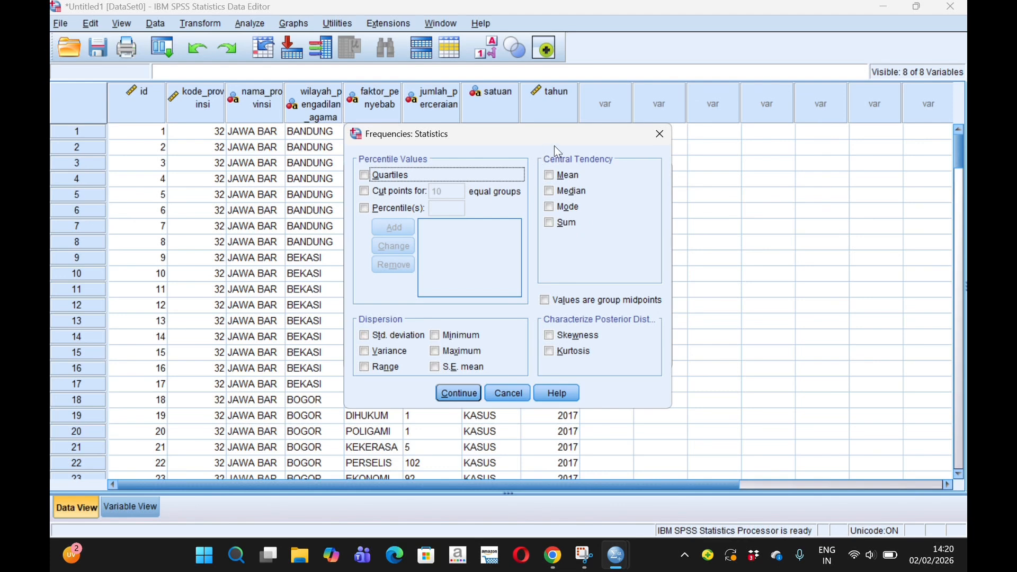
pyautogui.click(552, 174)
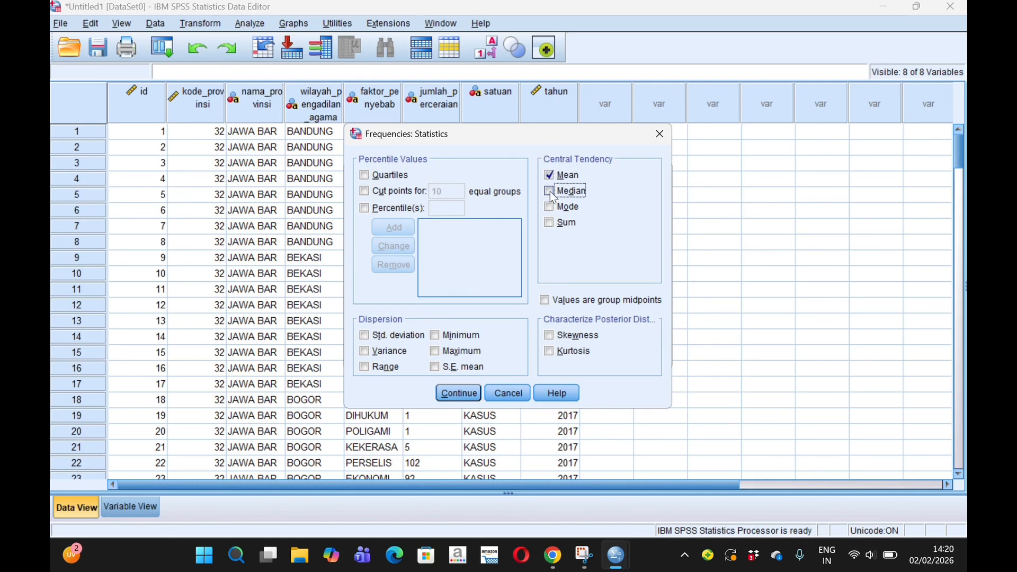
pyautogui.click(550, 191)
pyautogui.click(549, 207)
pyautogui.click(549, 222)
# - Include all dispersion statistics: standard deviation, variance, range, minimum, maximum and S.E. mean, and apply the statistics settings
pyautogui.click(364, 334)
pyautogui.click(362, 351)
pyautogui.click(364, 365)
pyautogui.click(437, 336)
pyautogui.click(436, 350)
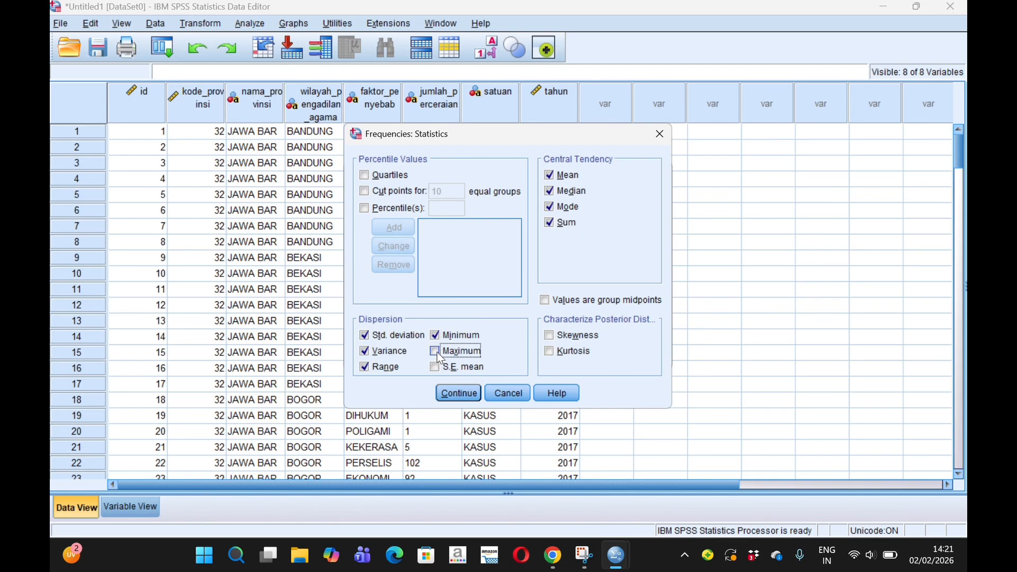
pyautogui.click(436, 368)
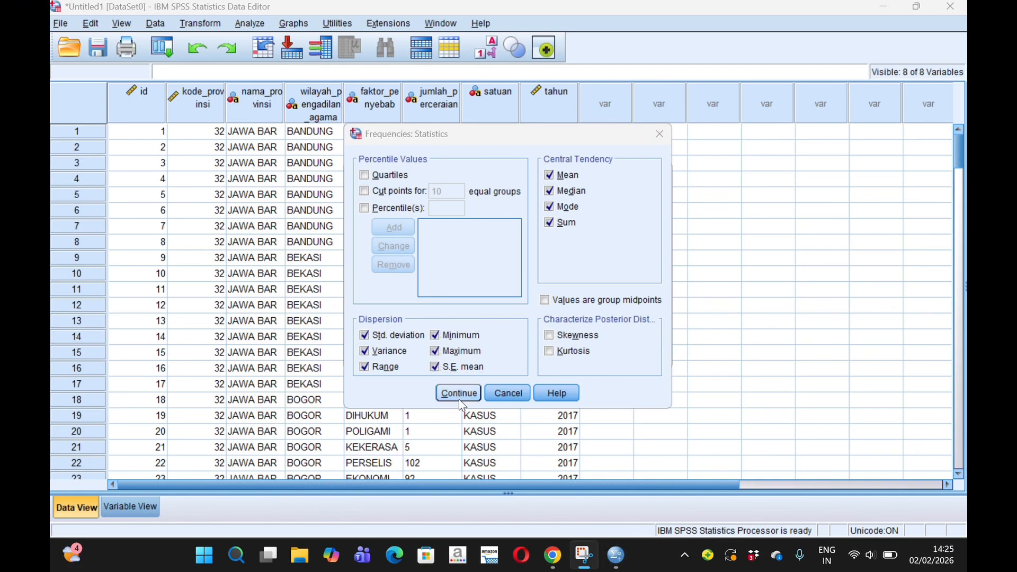
pyautogui.click(459, 394)
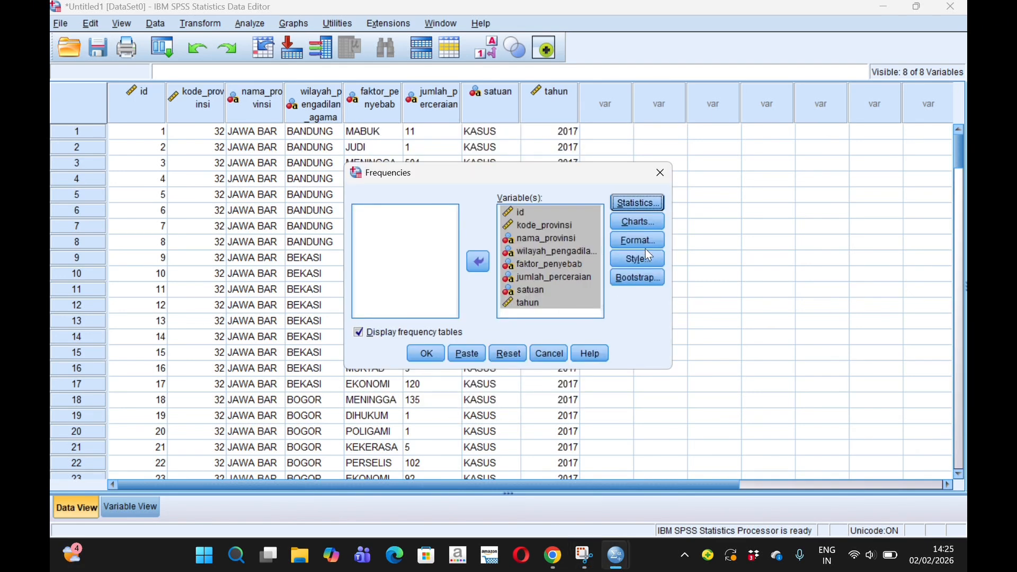
# - Set the chart type to pie charts showing frequencies and run the Frequencies analysis
pyautogui.click(634, 222)
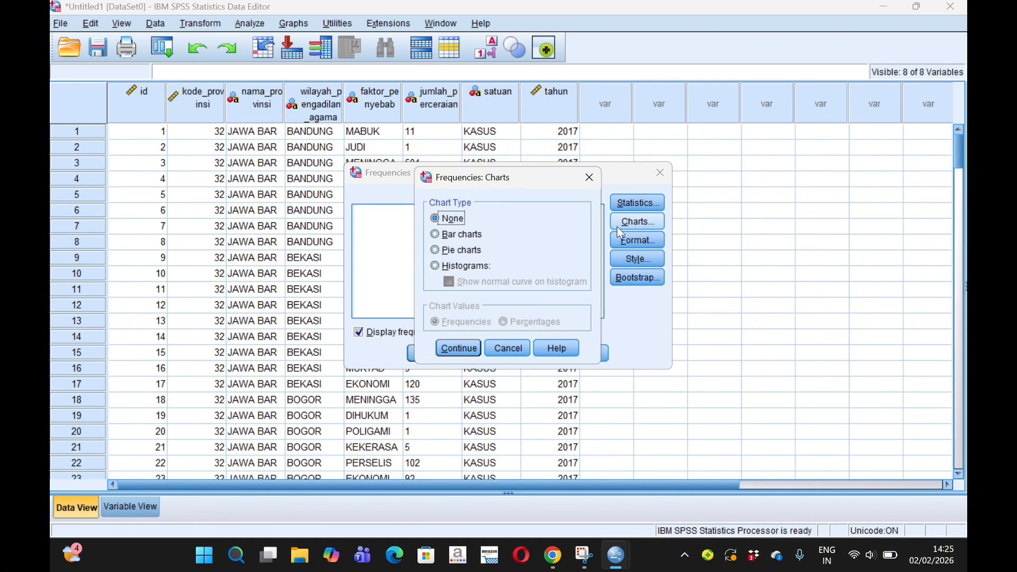
pyautogui.click(435, 250)
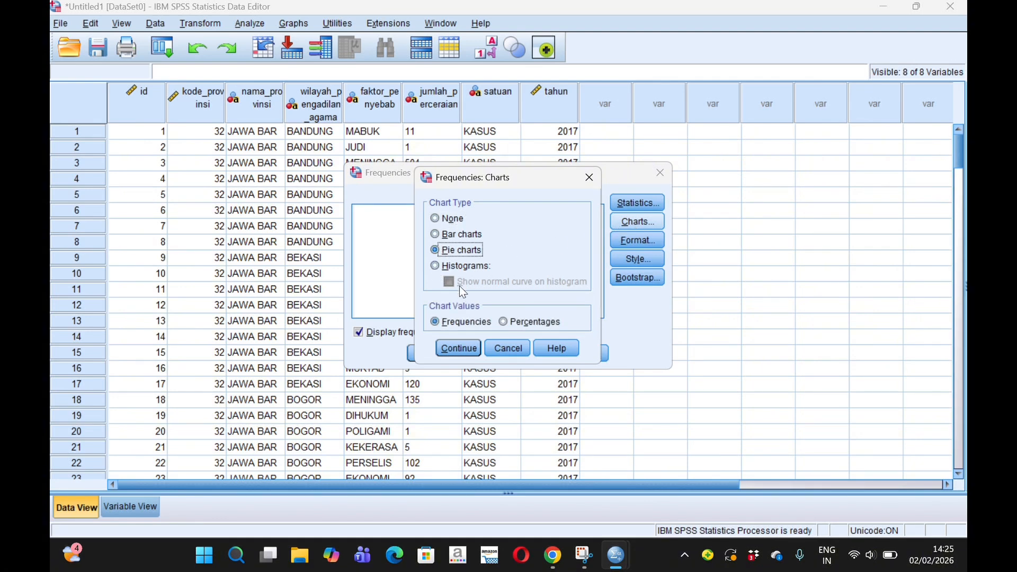
pyautogui.click(459, 348)
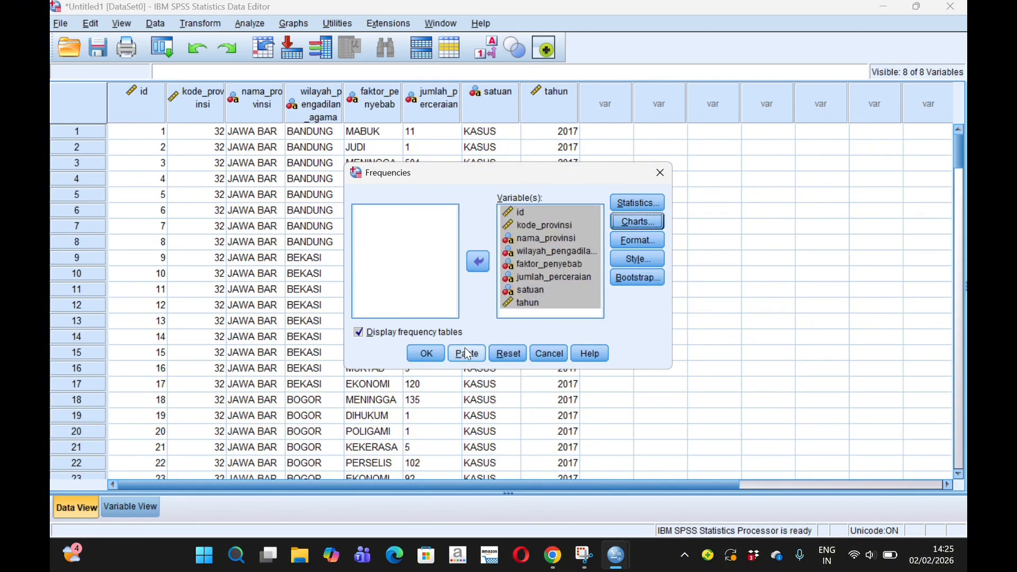
pyautogui.click(424, 353)
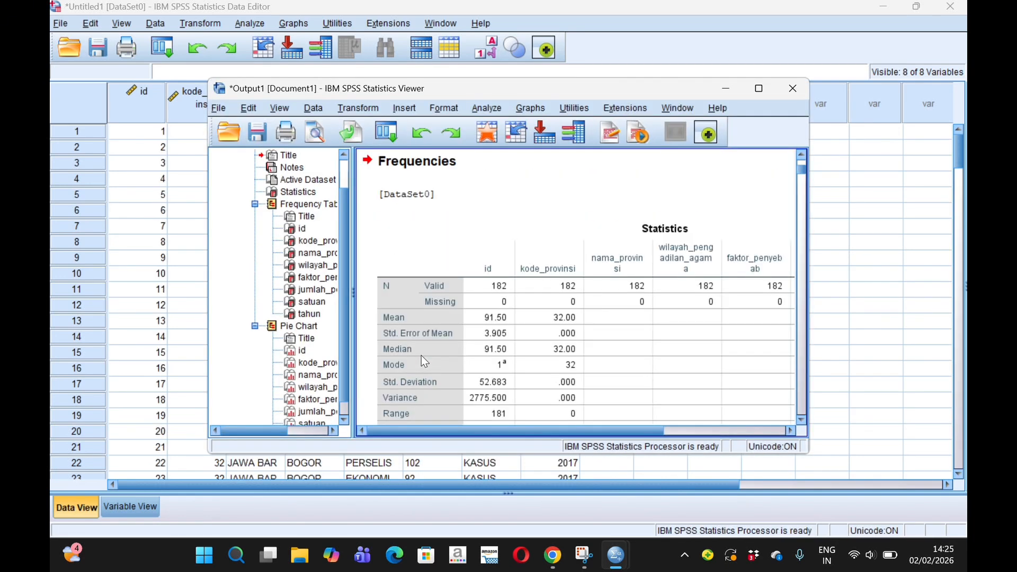
# - Examine the Statistics table and the frequency tables of all variables, from id through tahun, in the output
pyautogui.scroll(-10, 423, 362)
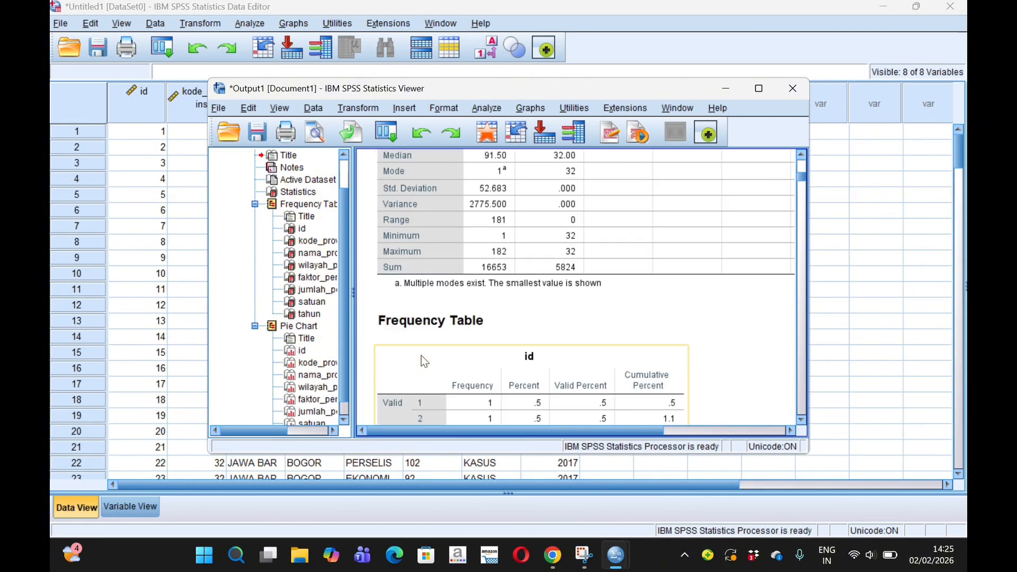
pyautogui.scroll(-14, 423, 362)
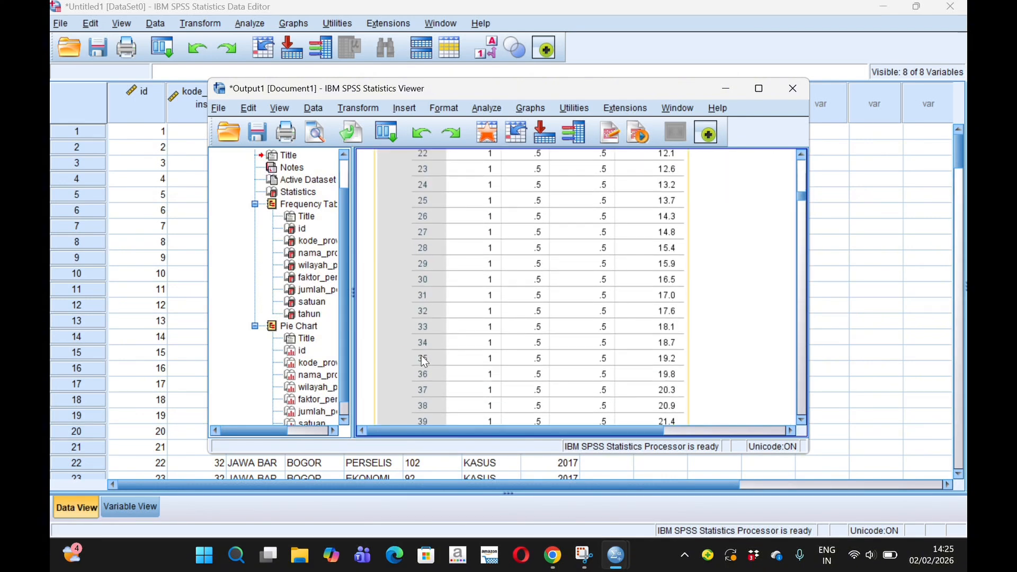
pyautogui.scroll(-20, 423, 361)
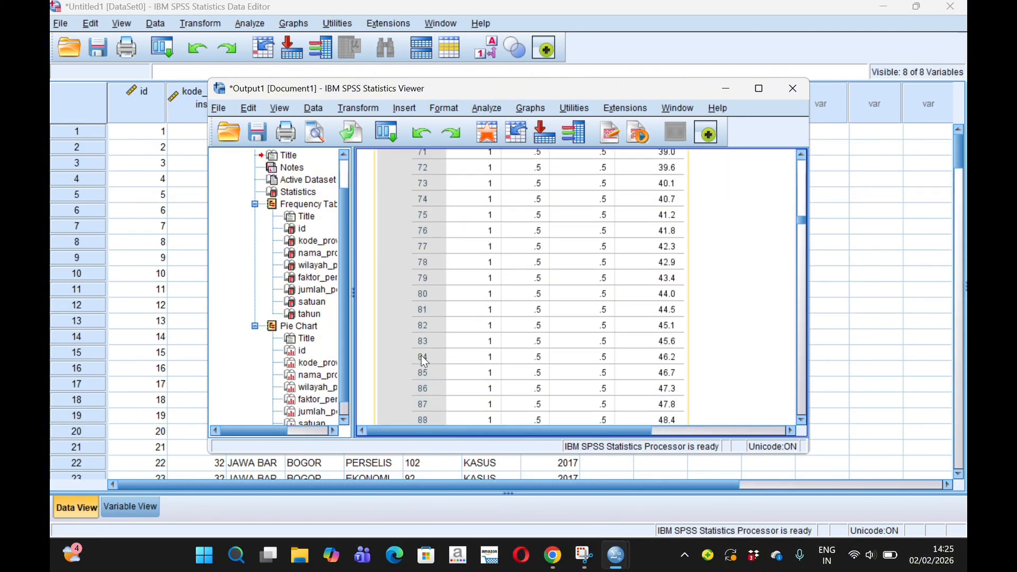
pyautogui.scroll(-20, 424, 361)
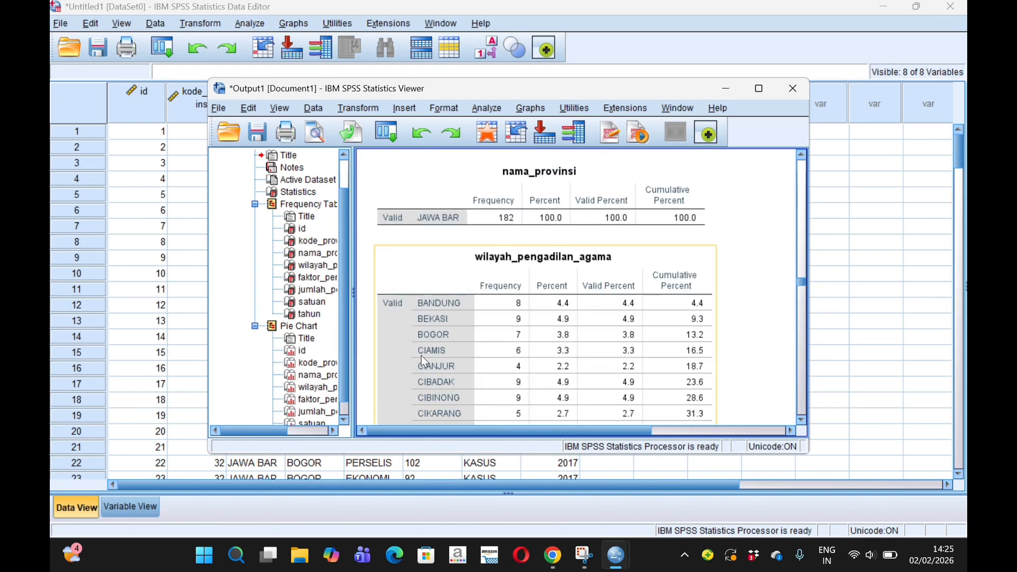
pyautogui.scroll(-20, 423, 362)
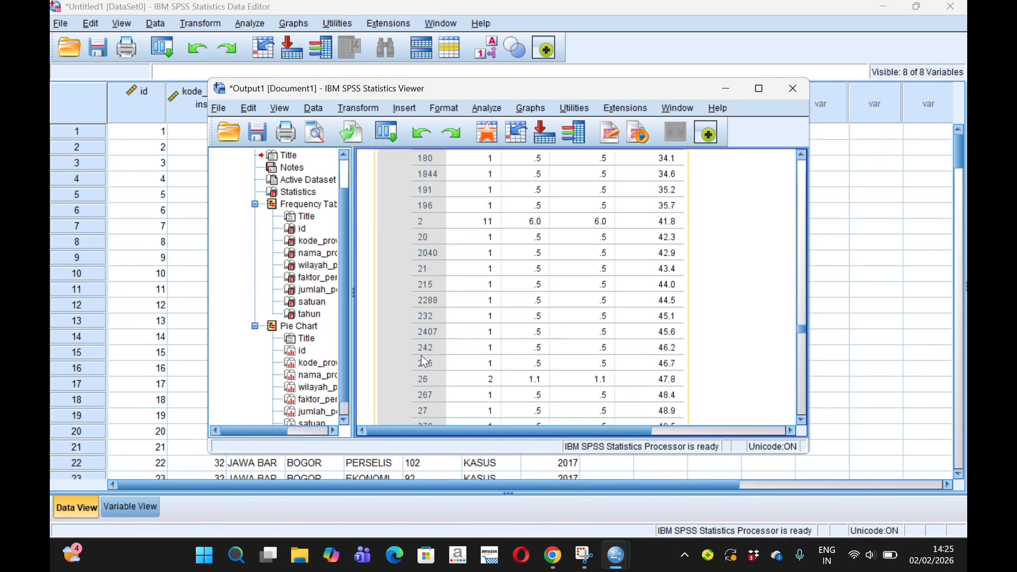
pyautogui.scroll(-20, 424, 362)
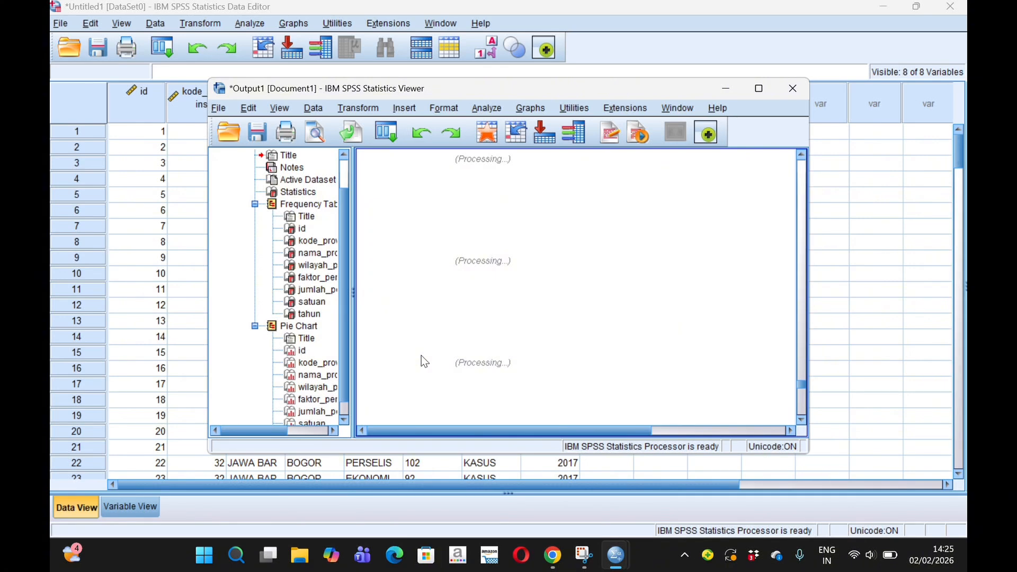
pyautogui.scroll(3, 421, 355)
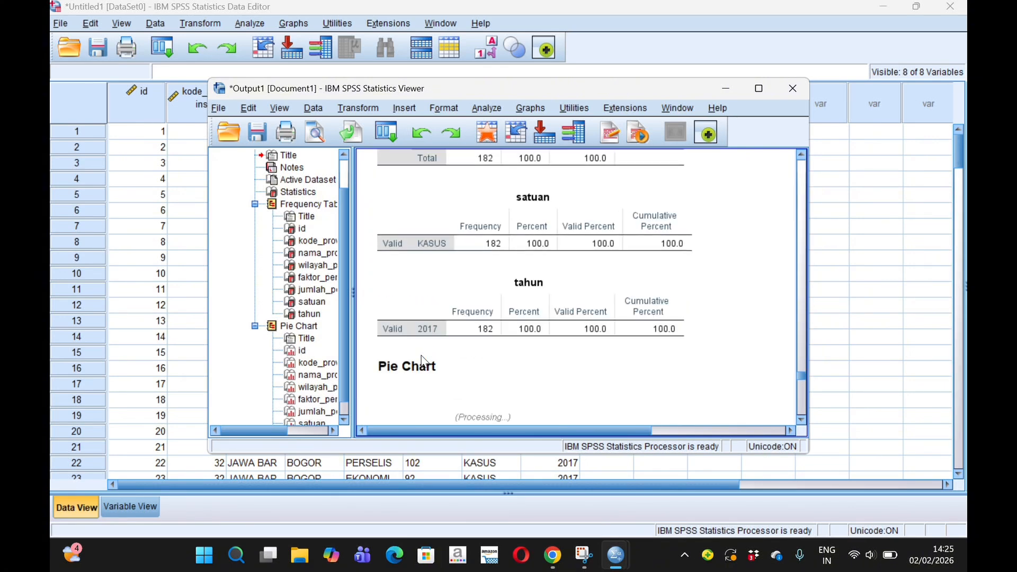
# - Review the pie charts of the variables from id through tahun in the Frequencies output
pyautogui.scroll(-1, 421, 361)
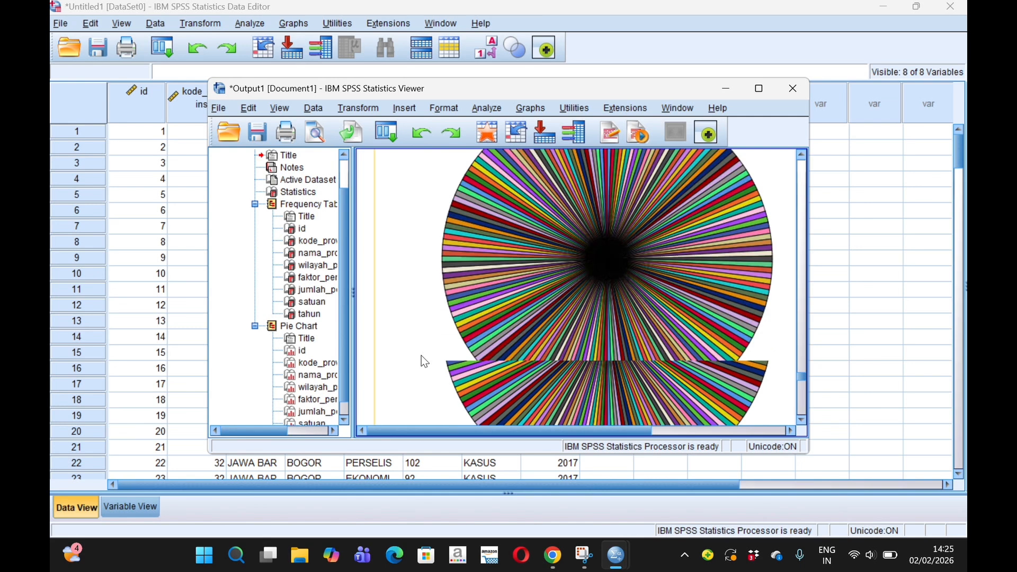
pyautogui.scroll(-6, 422, 361)
pyautogui.scroll(-5, 422, 361)
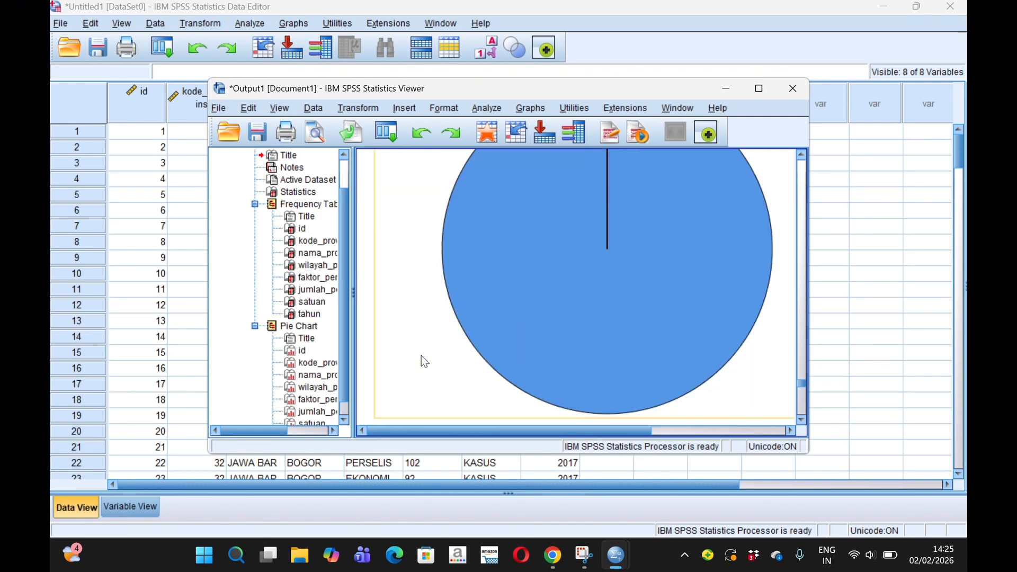
pyautogui.scroll(-5, 422, 361)
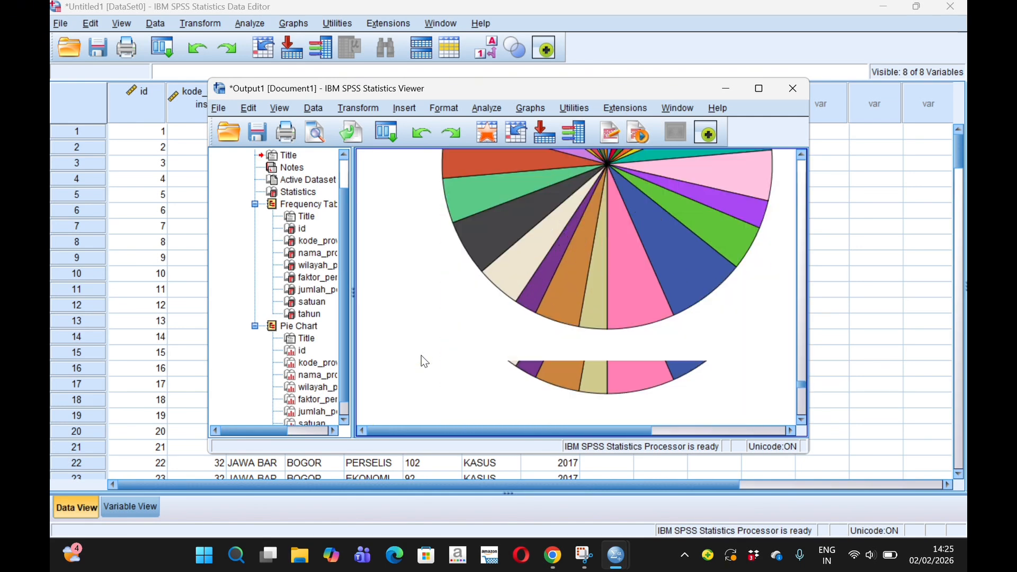
pyautogui.scroll(-4, 422, 359)
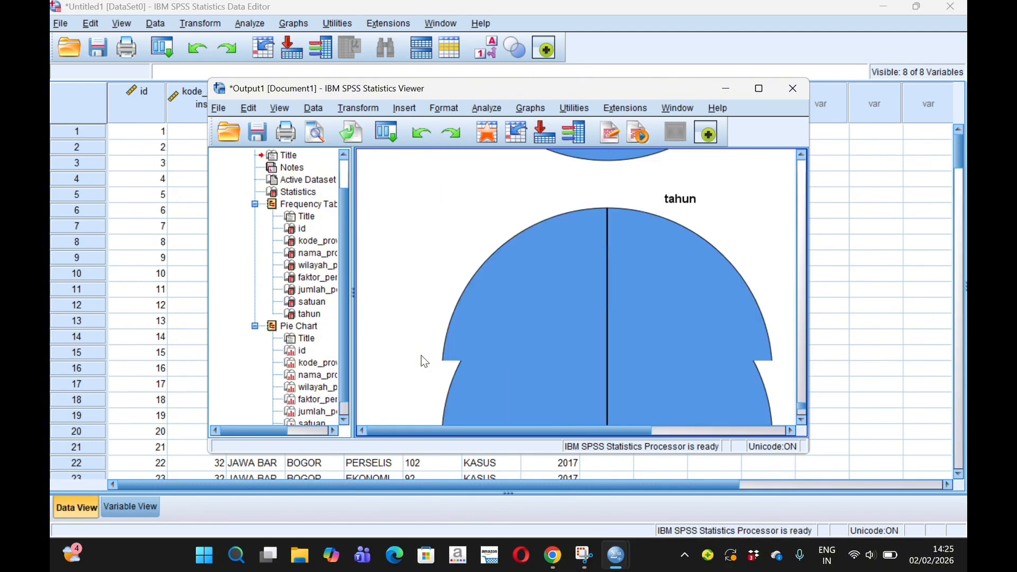
pyautogui.scroll(-2, 422, 361)
pyautogui.scroll(15, 422, 361)
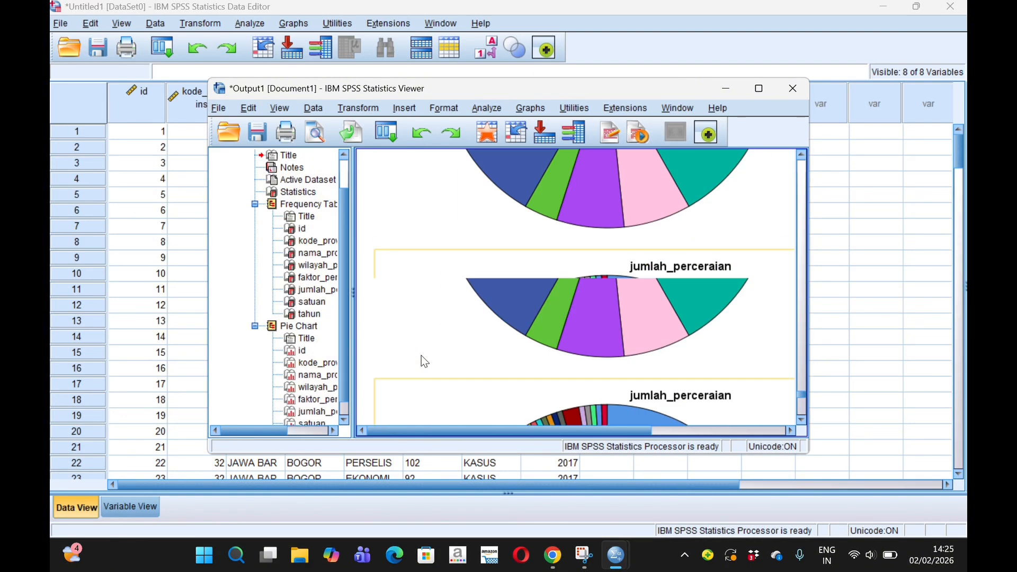
pyautogui.scroll(15, 424, 361)
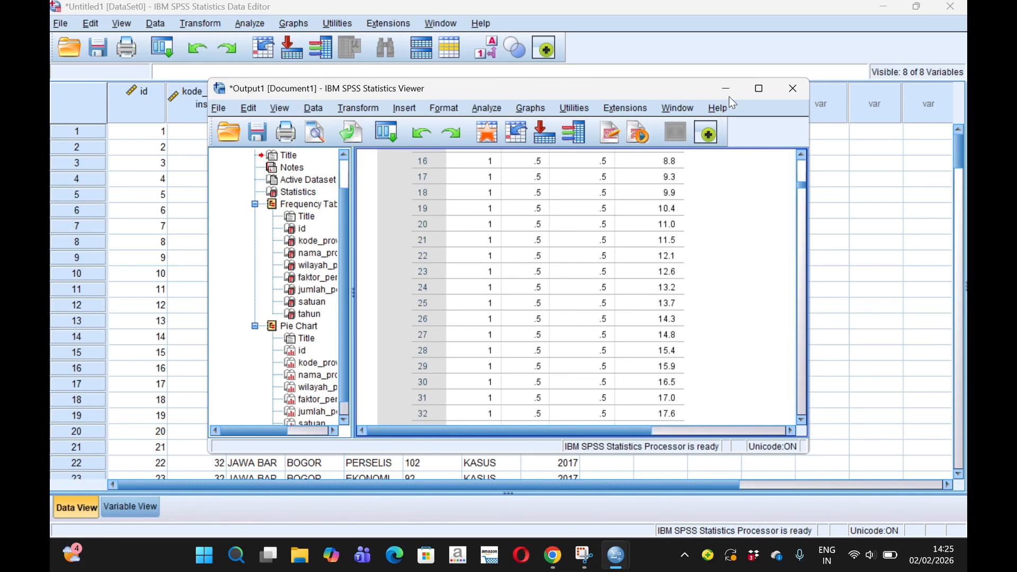
# - Maximize the output window and return to the Statistics table under the Frequencies heading
pyautogui.click(761, 89)
pyautogui.scroll(10, 601, 217)
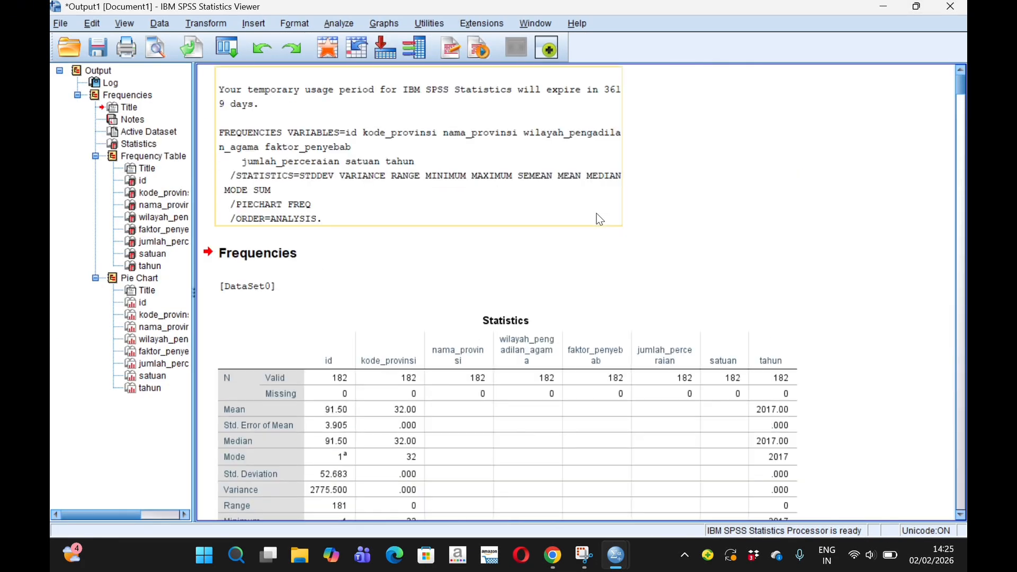
pyautogui.scroll(-3, 601, 218)
pyautogui.click(598, 219)
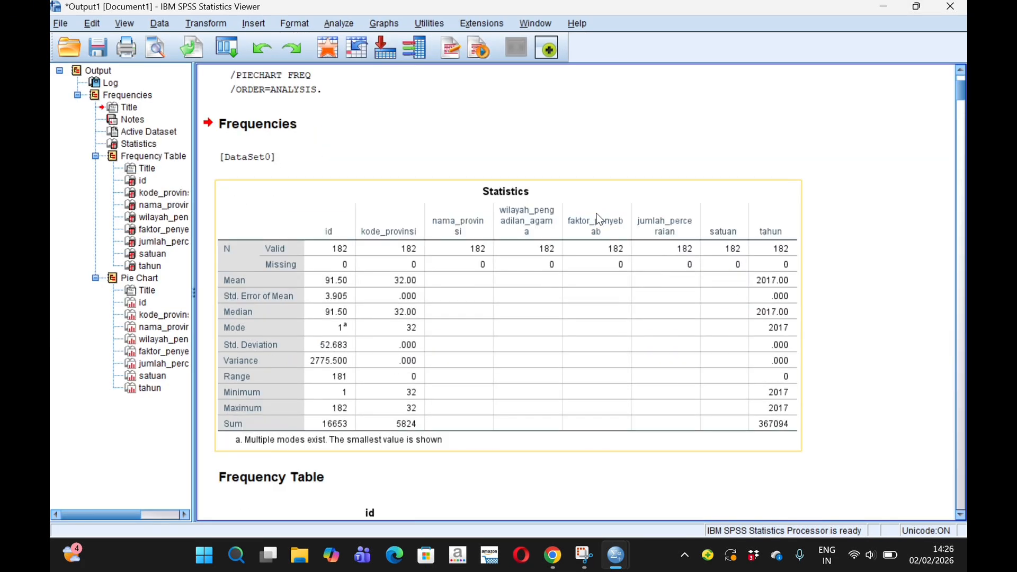